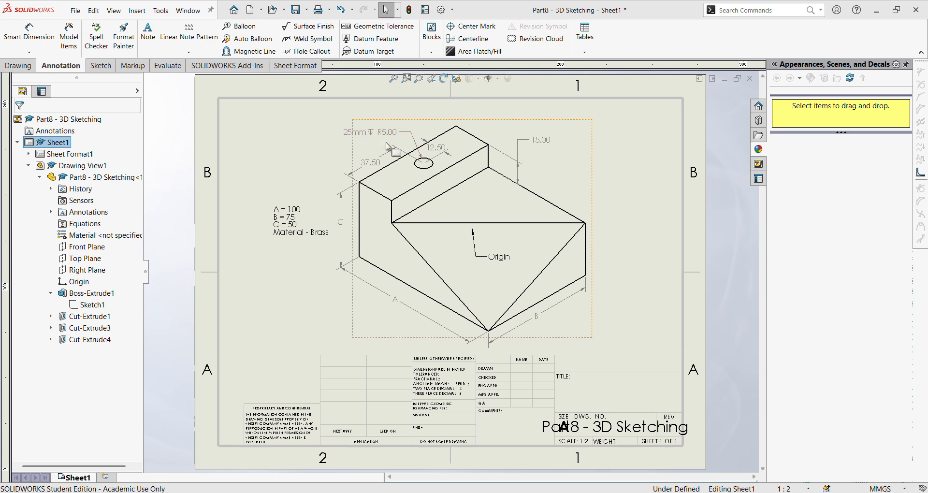
left_click(372, 136)
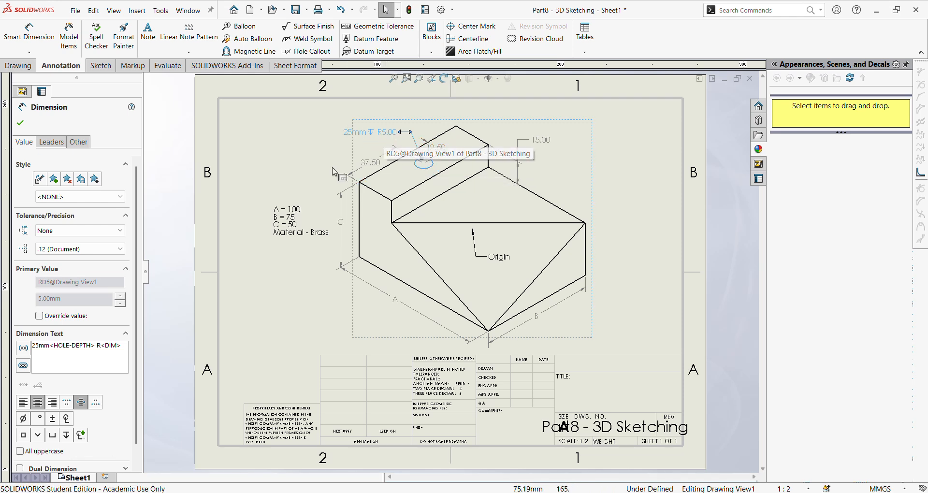
left_click(285, 284)
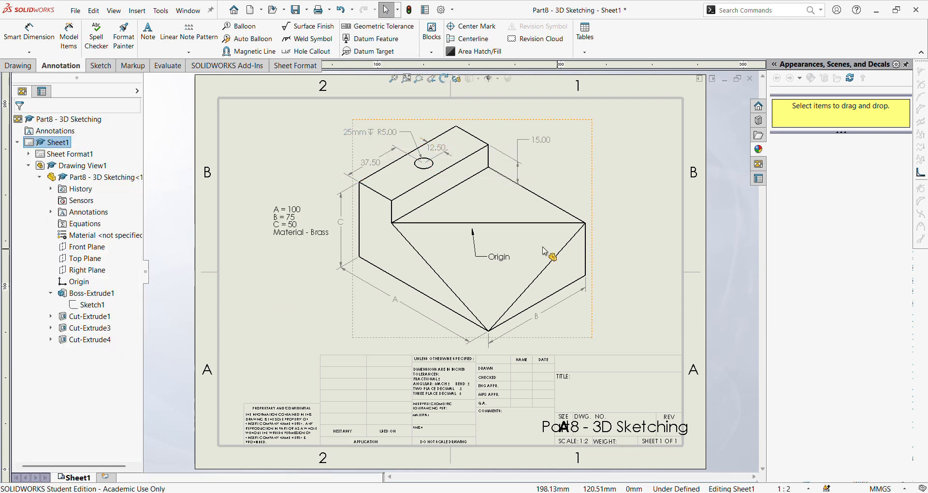
- Create a new part document and set its unit system to MMGS (millimeter, gram, second)
left_click(75, 11)
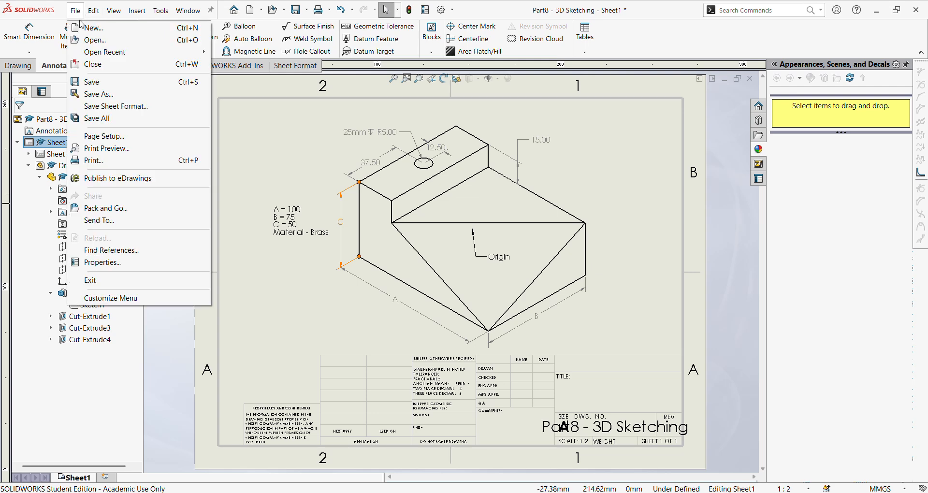
left_click(89, 28)
left_click(395, 381)
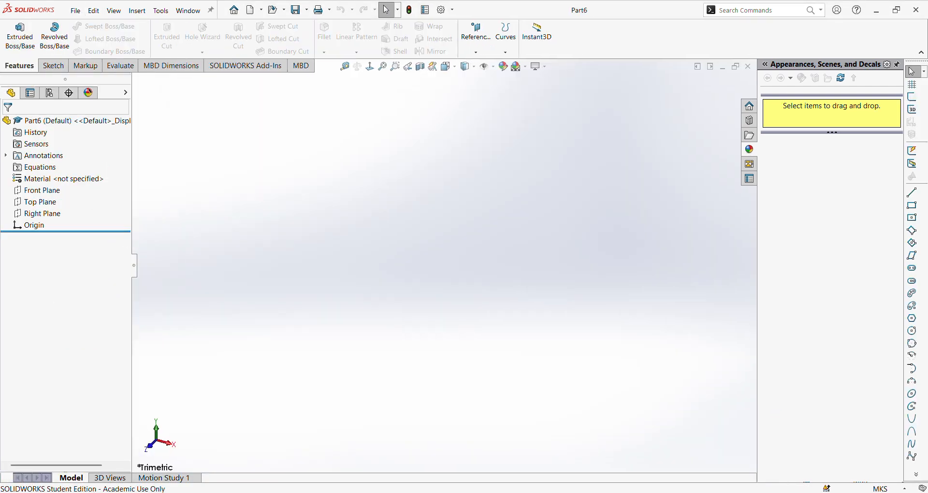
left_click(885, 488)
left_click(851, 445)
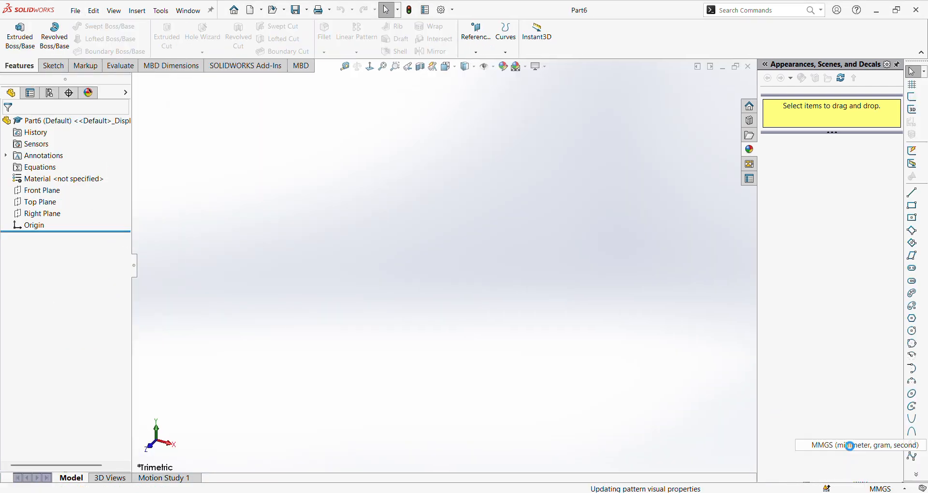
left_click(54, 66)
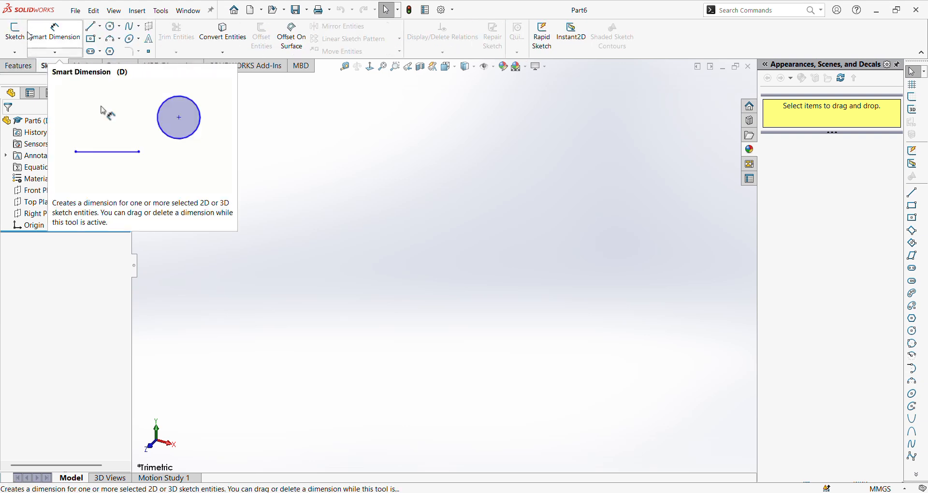
left_click(15, 33)
left_click(551, 212)
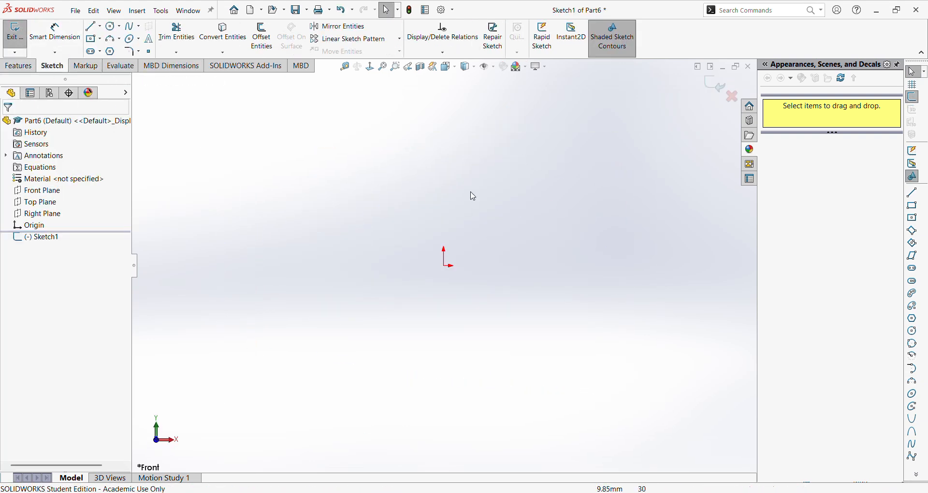
- Check the show/hide setting for Equations in the FeatureManager tree item options
right_click(54, 174)
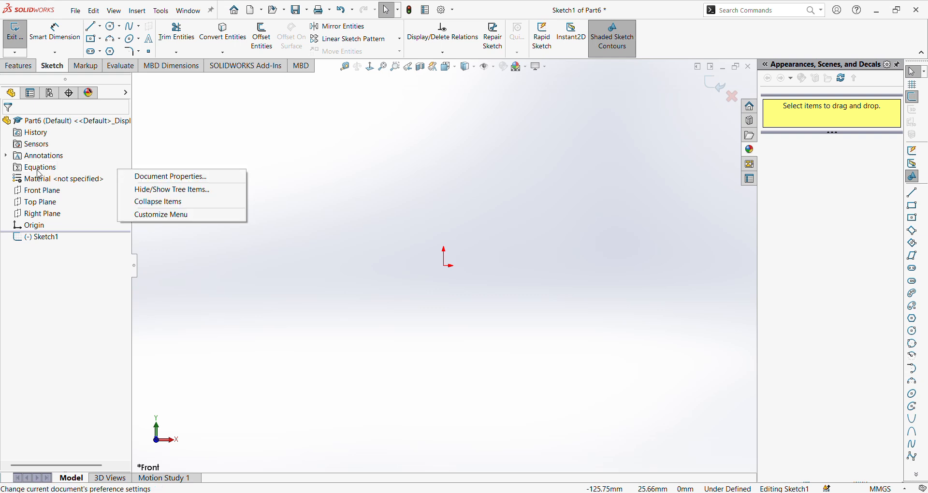
left_click(153, 190)
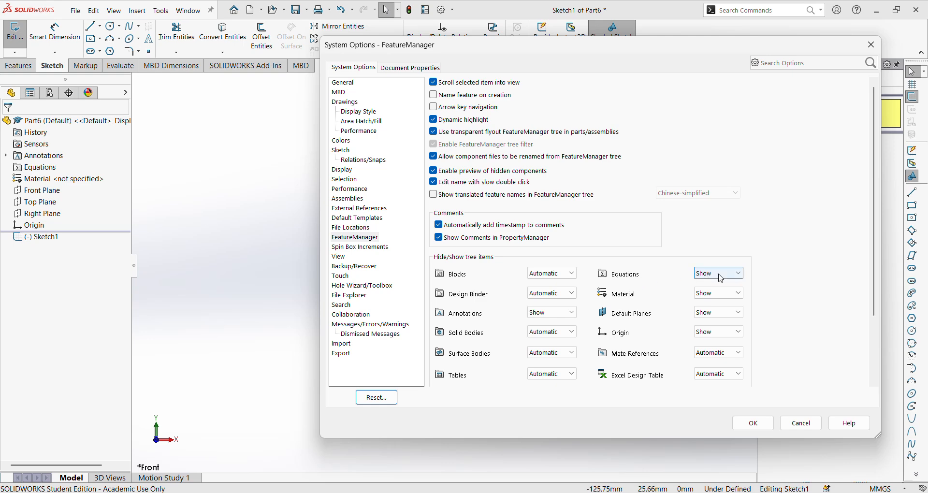
left_click(753, 424)
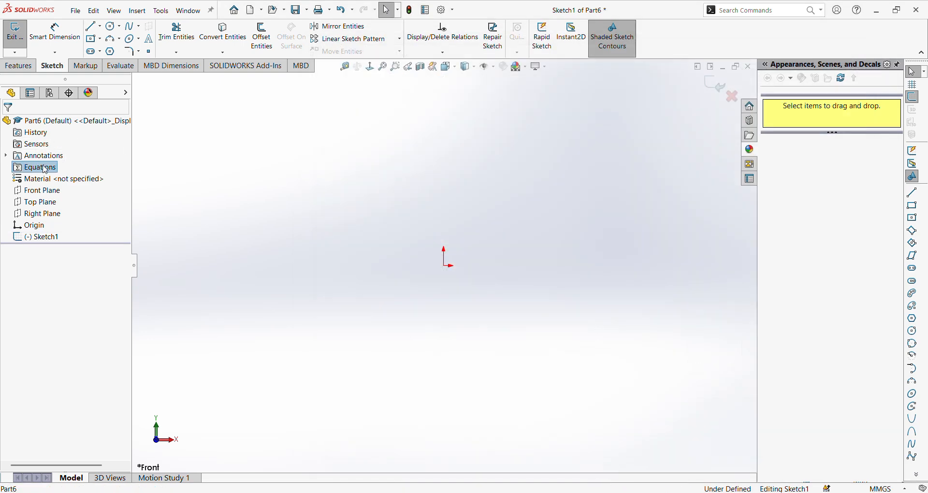
- Open the equations manager and add a global variable A with the value 100
right_click(45, 170)
left_click(67, 176)
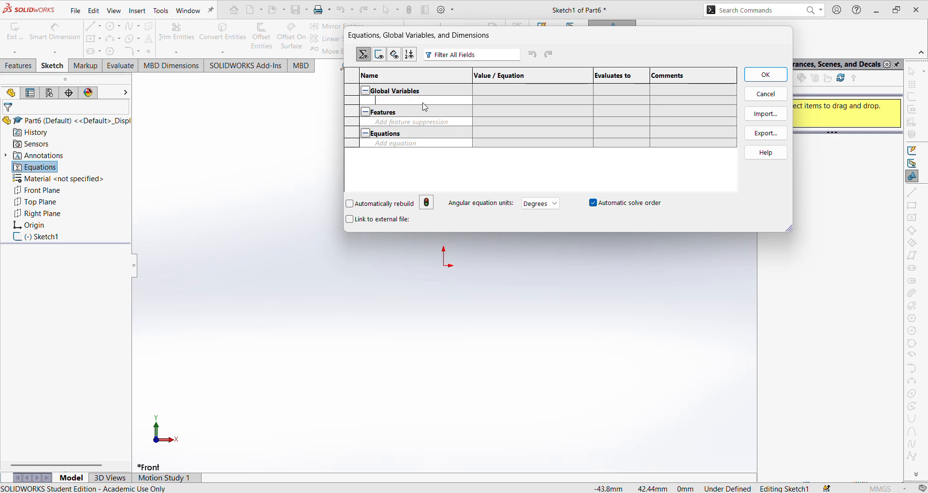
type("A")
key("Tab")
type("100")
key("Return")
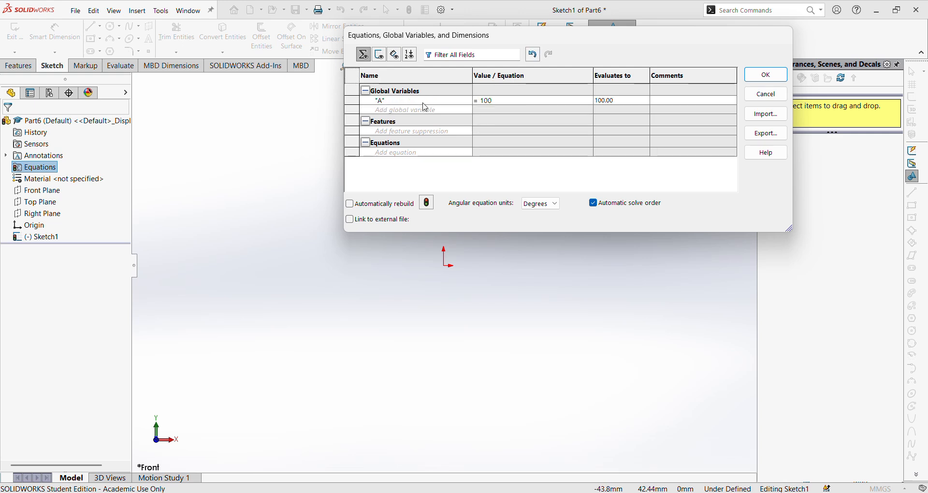
- Add global variables B = 75 and C = 50 and accept the equations
type("B")
key("Tab")
type("75")
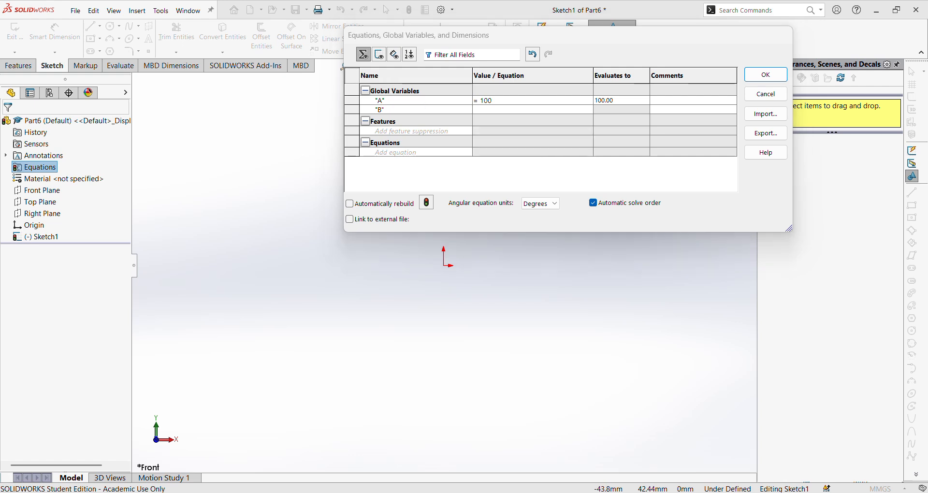
key("Return")
left_click(412, 118)
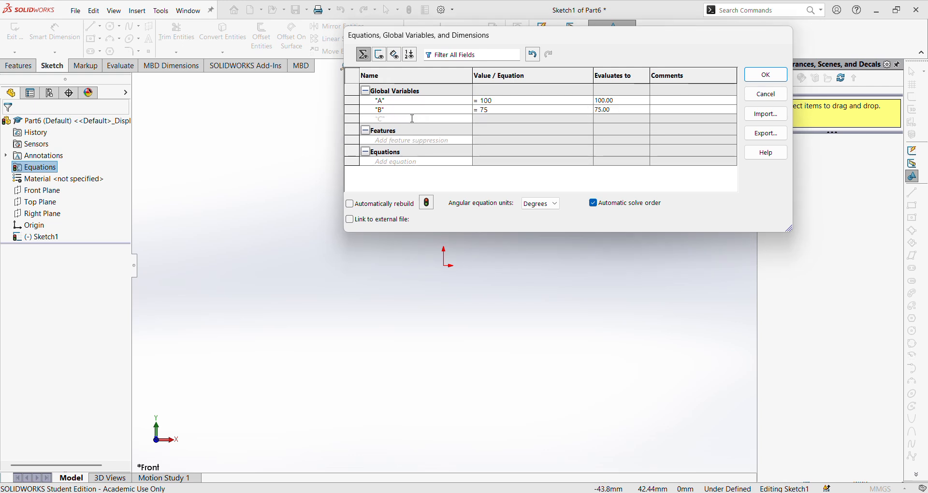
type("C")
key("Tab")
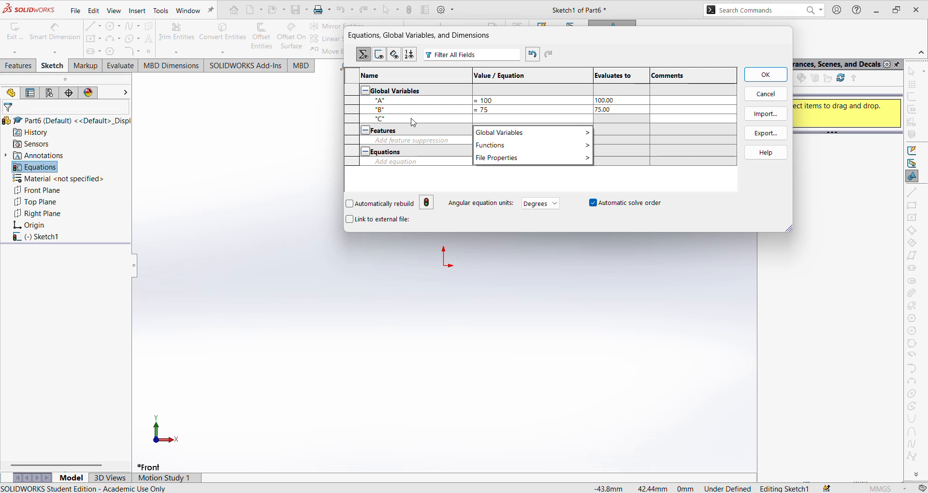
type("50")
key("Return")
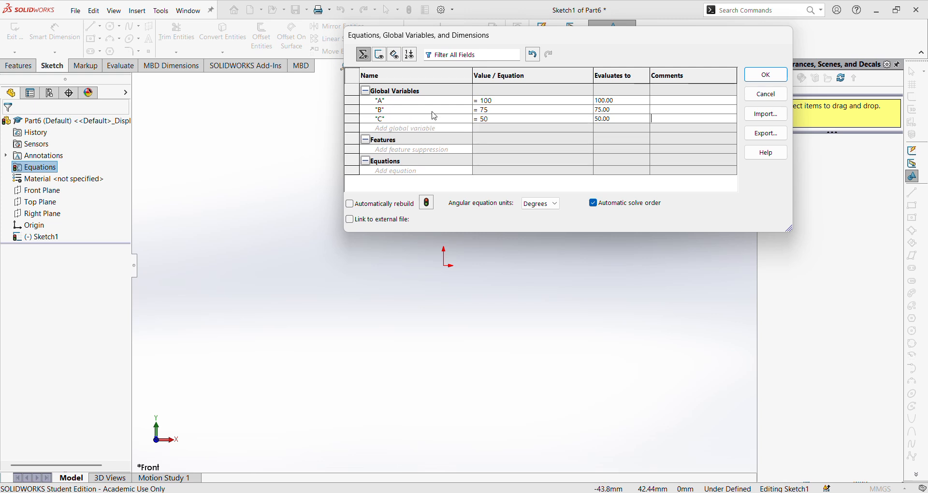
left_click(766, 75)
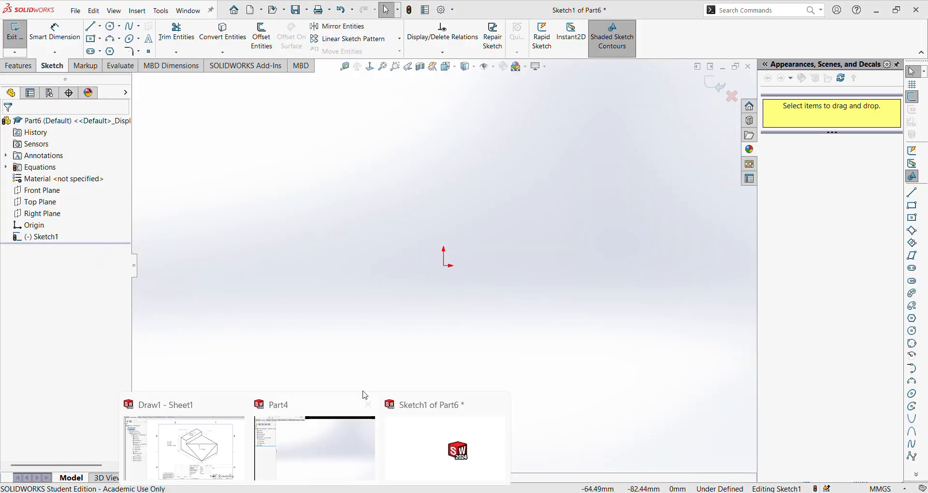
- Exit the empty sketch and close the unneeded Part4 document
left_click(716, 84)
mouse_move(314, 492)
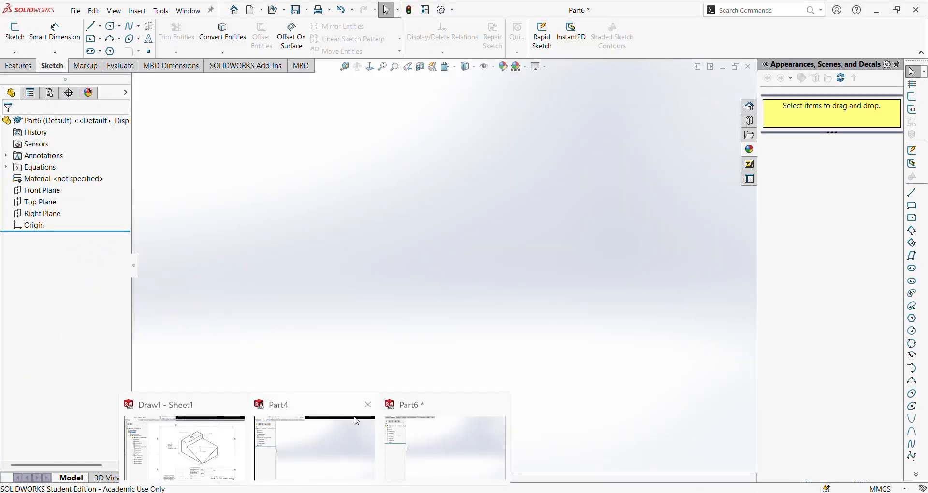
left_click(367, 406)
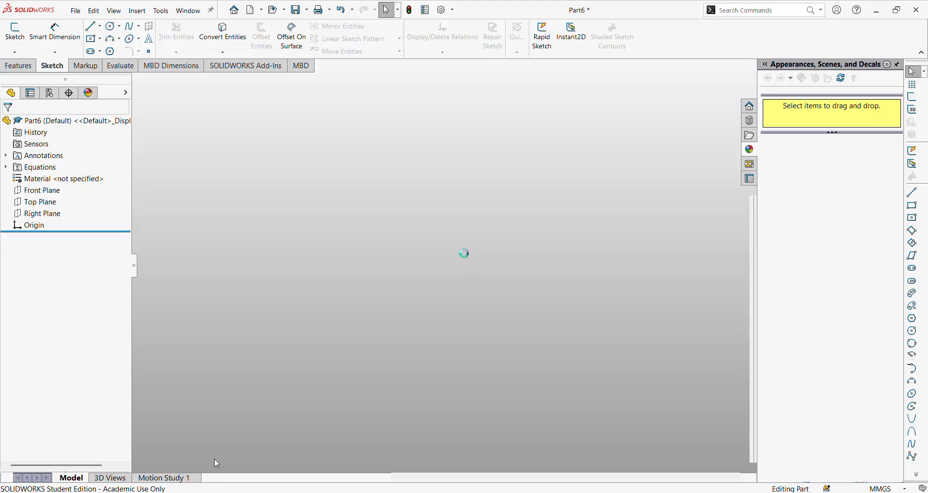
- Consult the reference drawing of the block and return to the new part
left_click(184, 444)
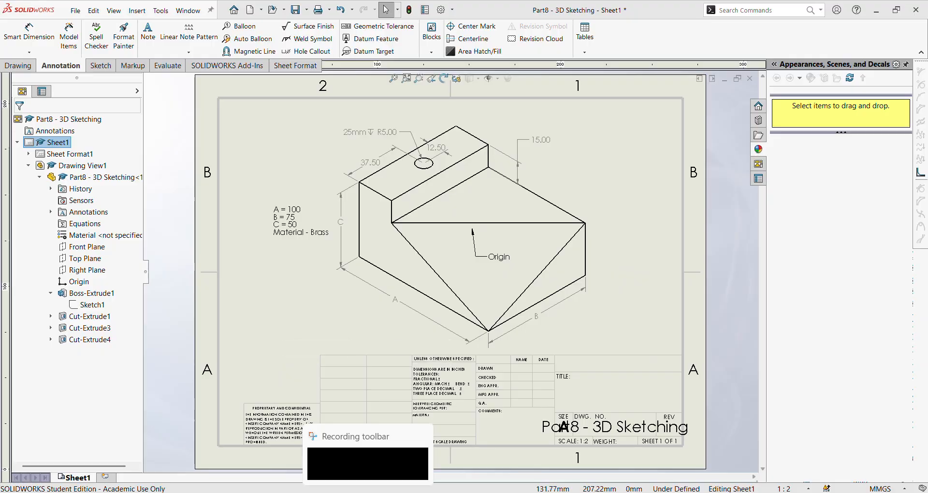
left_click(369, 455)
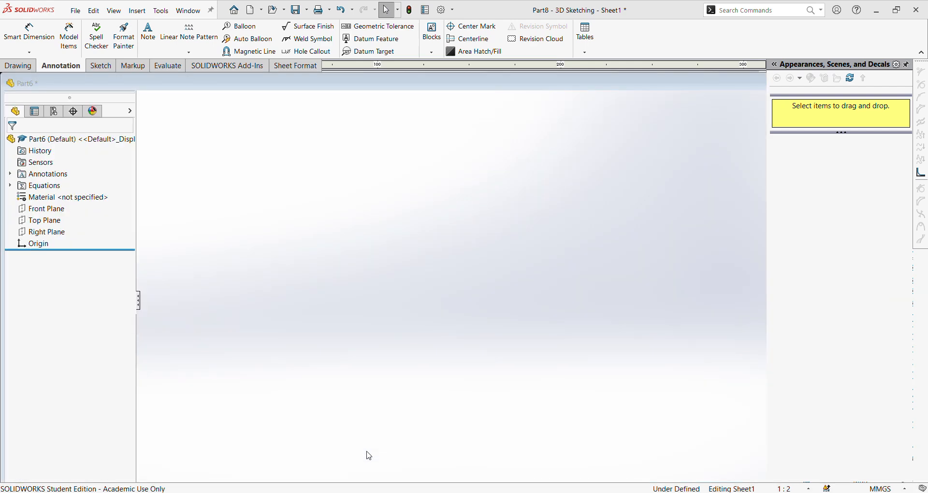
- Sketch a center rectangle at the origin on the Front Plane, with its height linked to variable C and its width to variable A
left_click(15, 33)
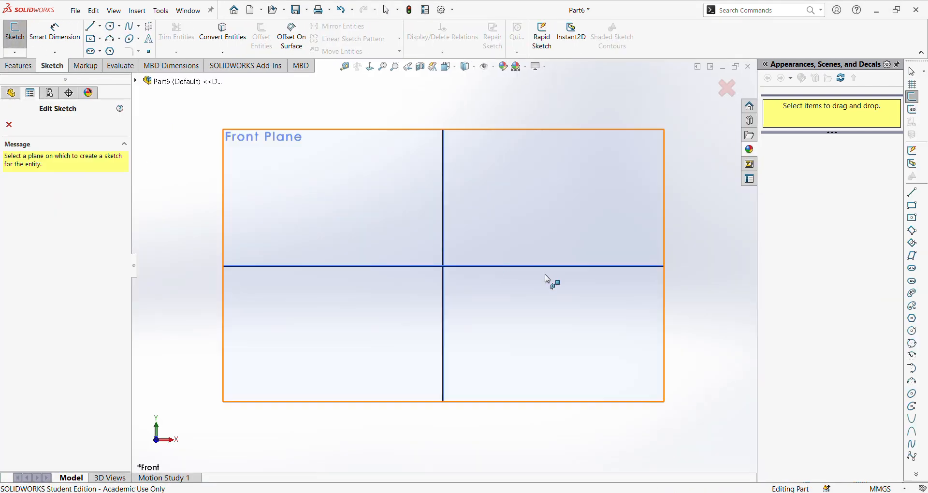
left_click(562, 201)
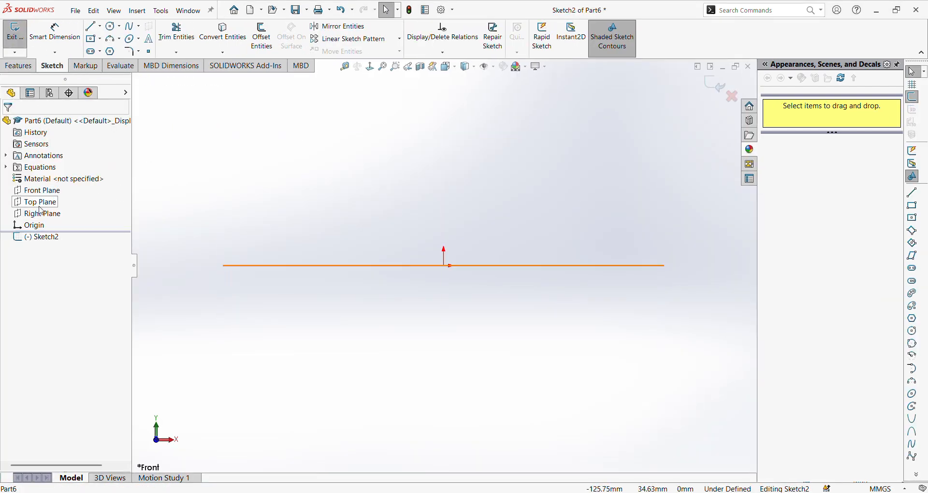
left_click(93, 38)
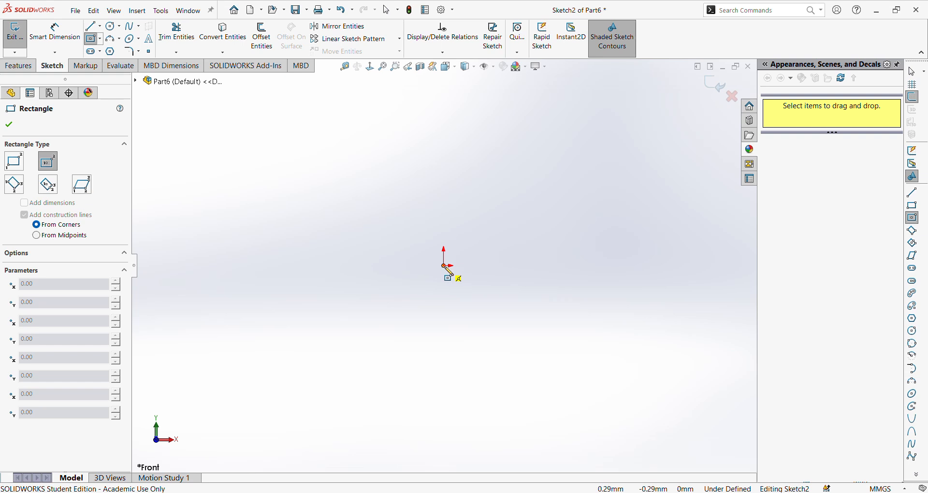
left_click(444, 266)
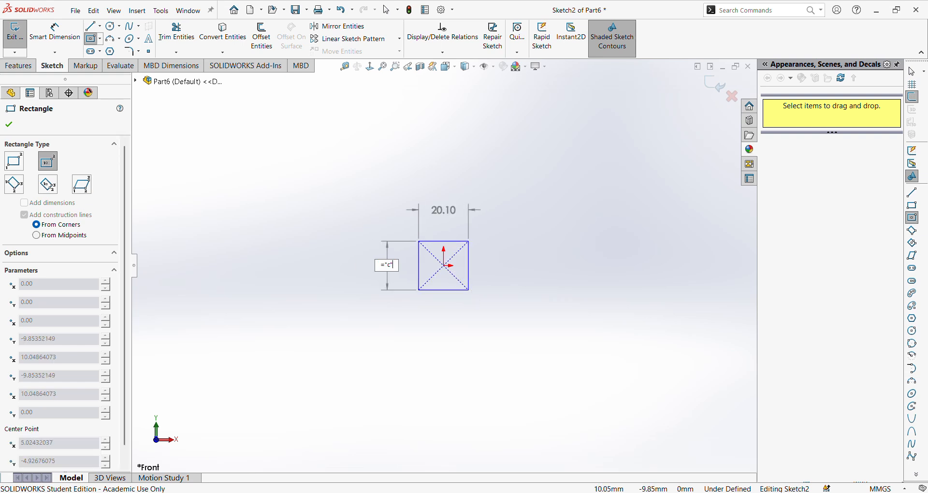
key("Return")
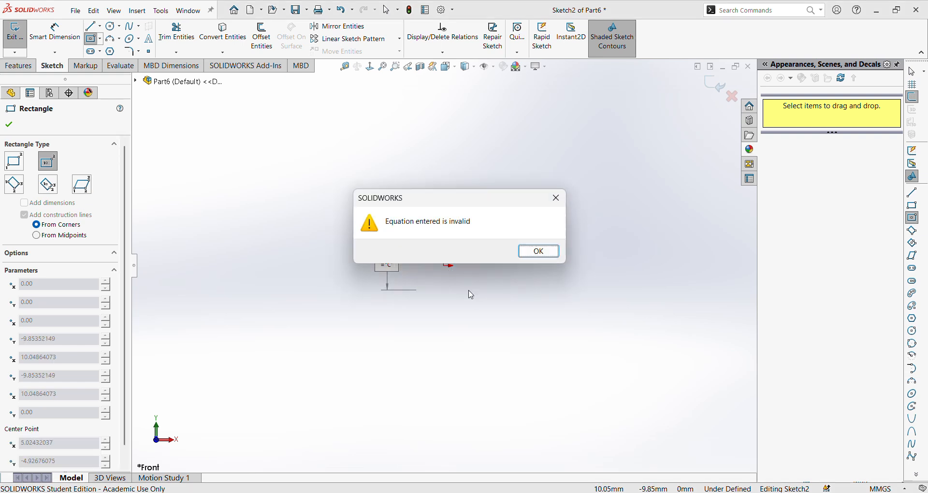
left_click(557, 252)
key("Return")
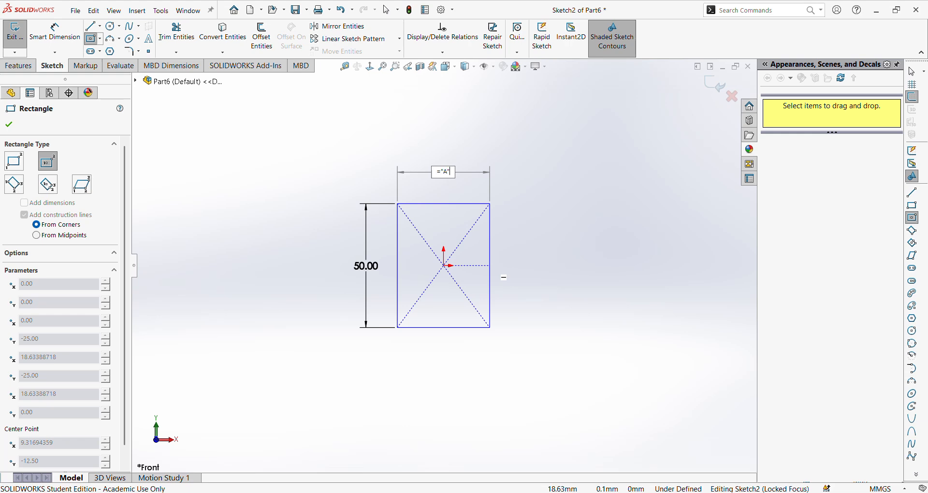
type("=\"A\"")
key("Return")
left_click(9, 124)
- Extrude the rectangle as a Mid Plane boss with its depth linked to global variable B
left_click(21, 67)
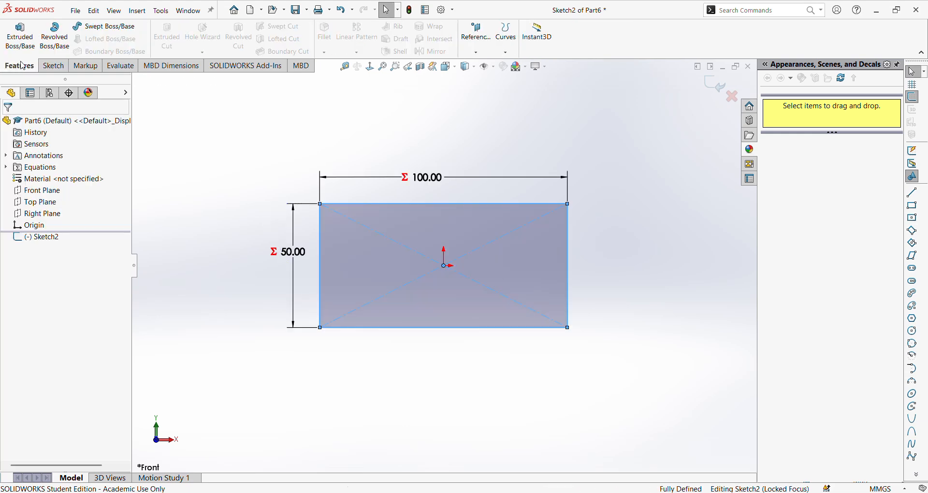
left_click(20, 35)
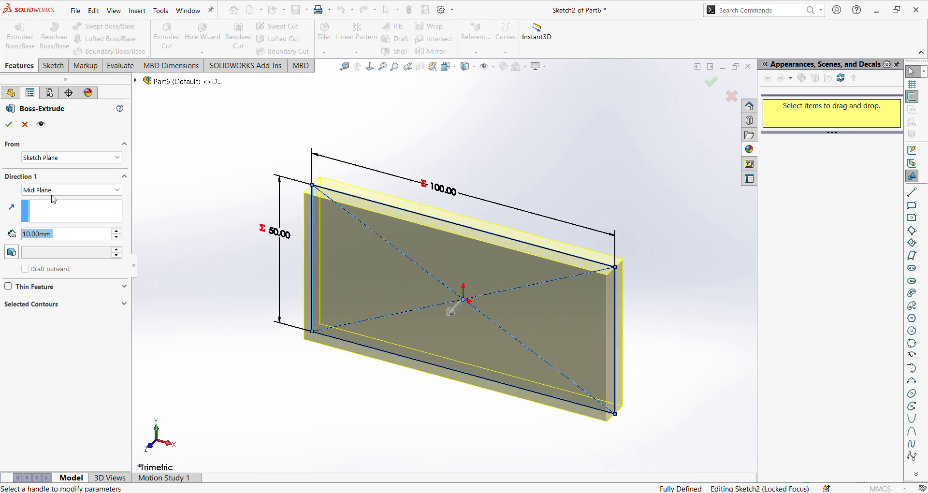
type("=\"B")
key("Return")
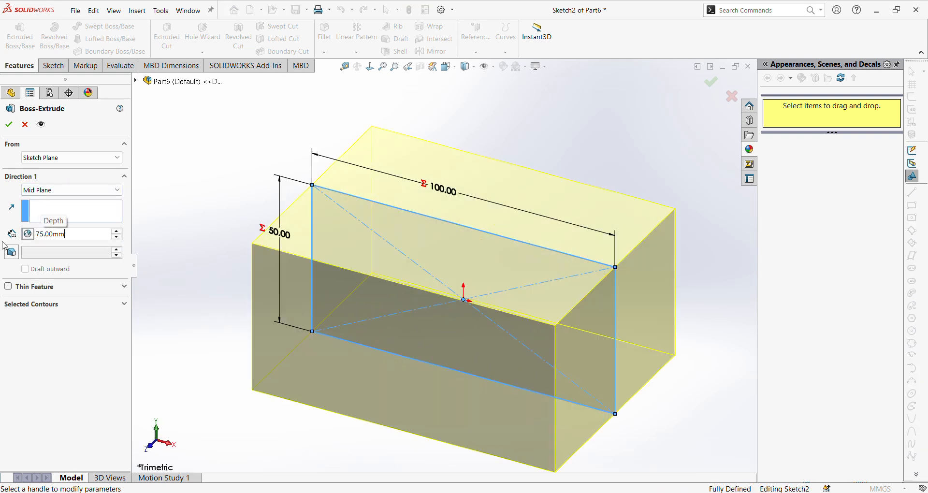
left_click(8, 124)
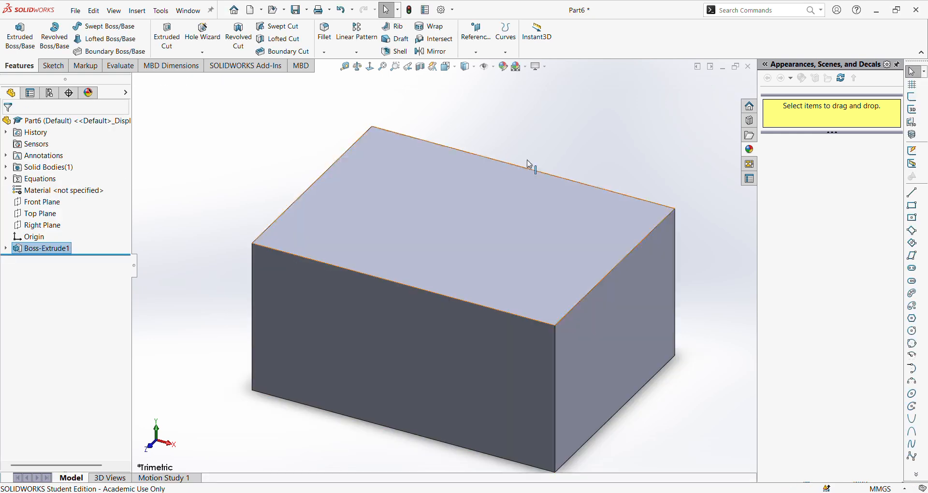
- Start a new sketch on the block's top face
left_click(458, 68)
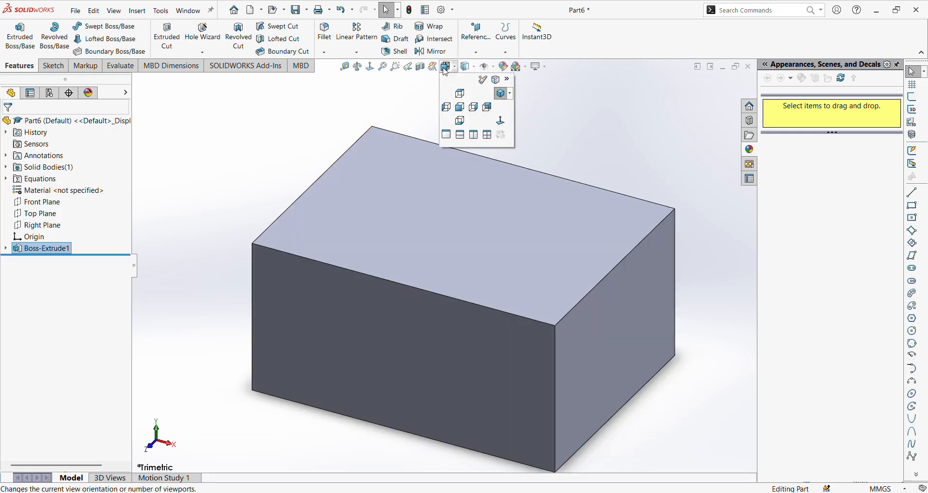
left_click(500, 99)
mouse_move(304, 488)
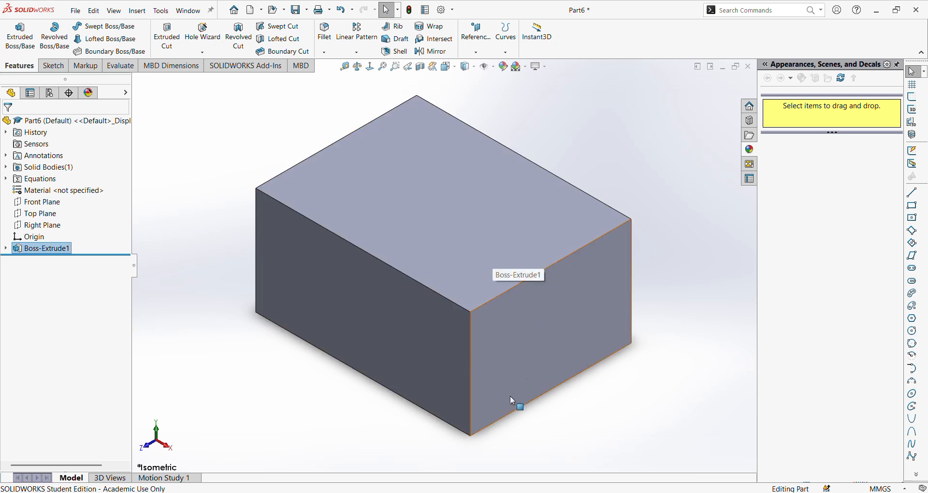
left_click(53, 68)
left_click(15, 34)
left_click(445, 218)
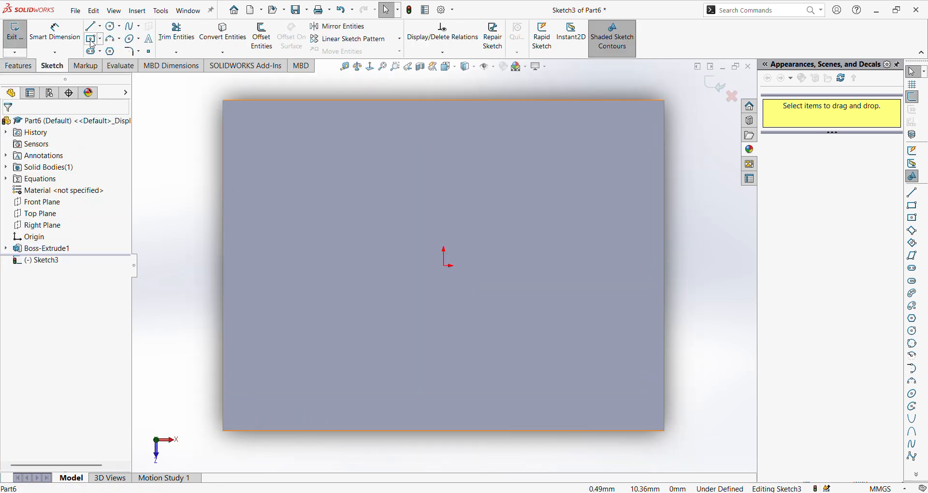
left_click(92, 39)
left_click(664, 101)
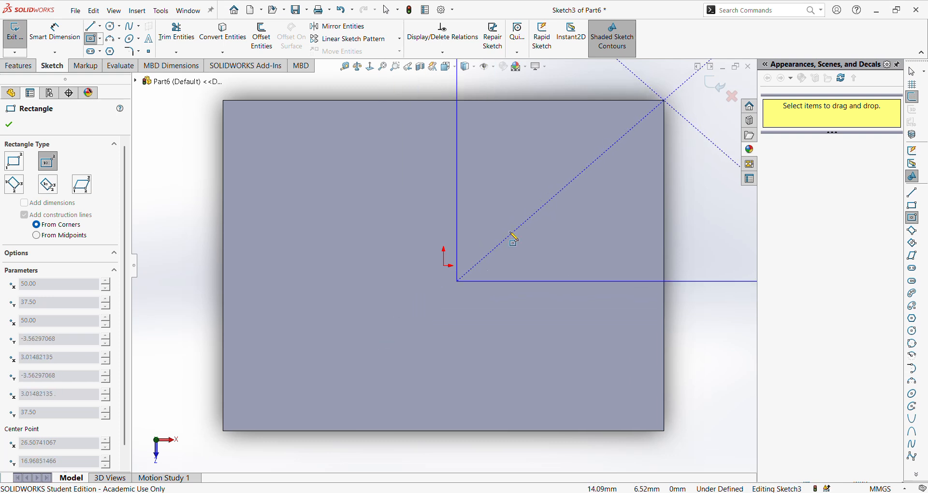
key("Escape")
- Sketch a 75 mm wide corner rectangle from the top face's back right corner across its full depth and exit the sketch
left_click(100, 39)
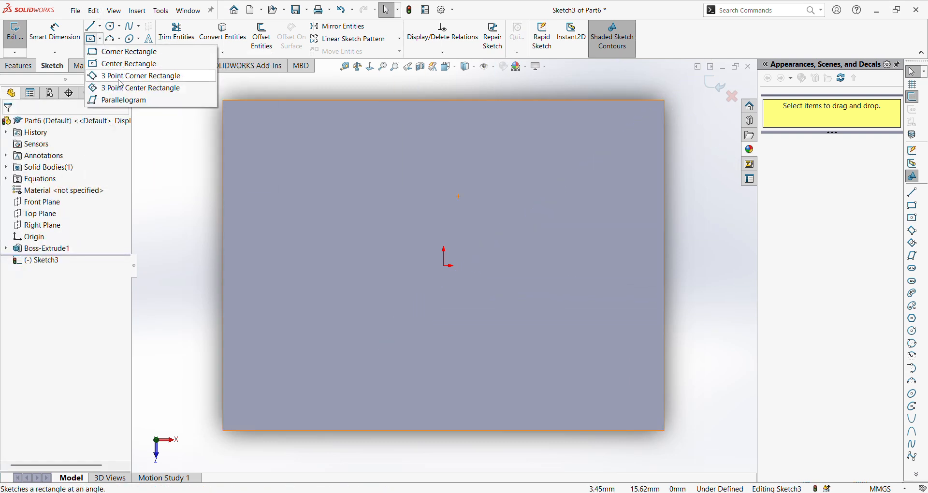
left_click(123, 51)
left_click(664, 101)
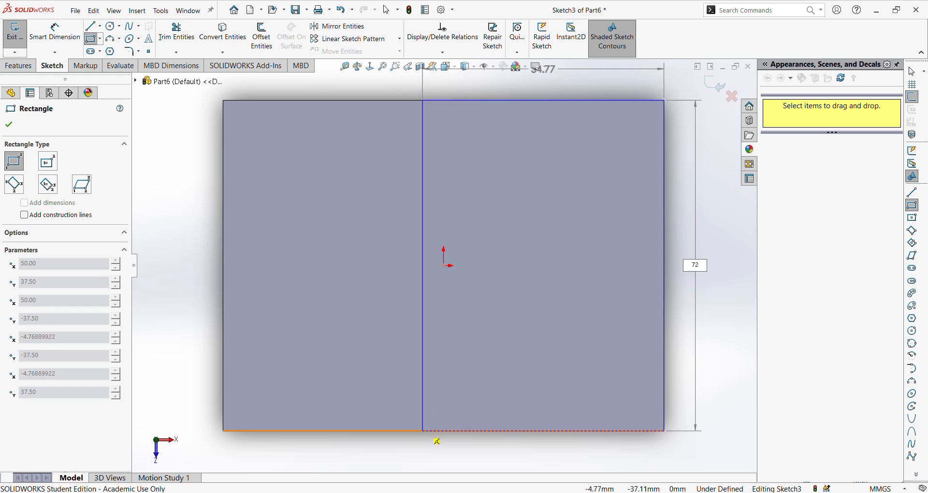
key("Tab")
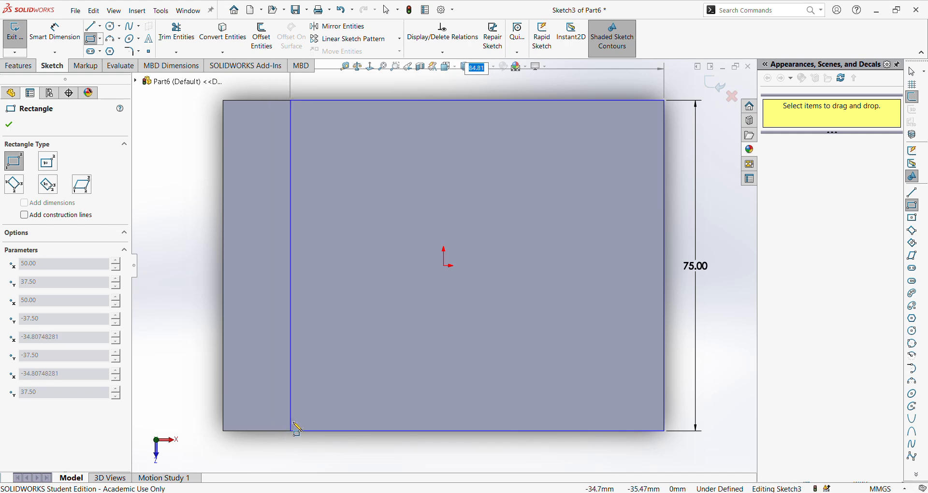
type("75")
key("Return")
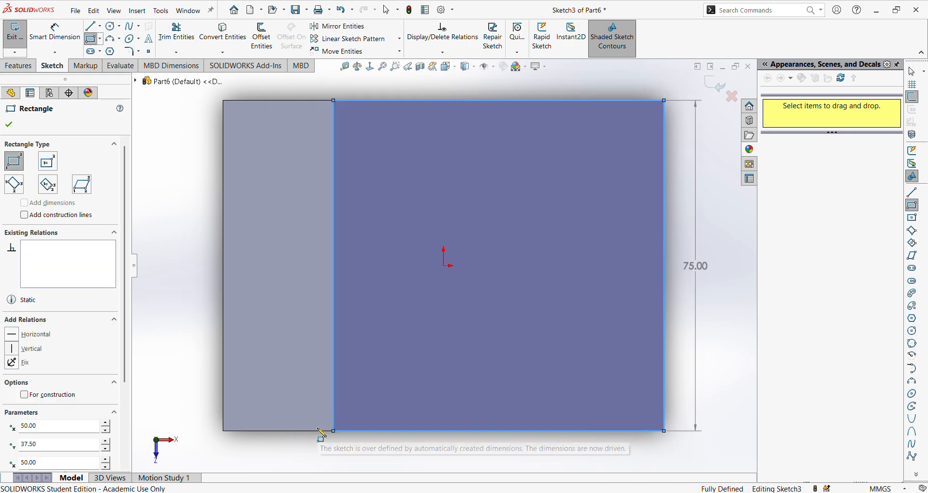
left_click(715, 85)
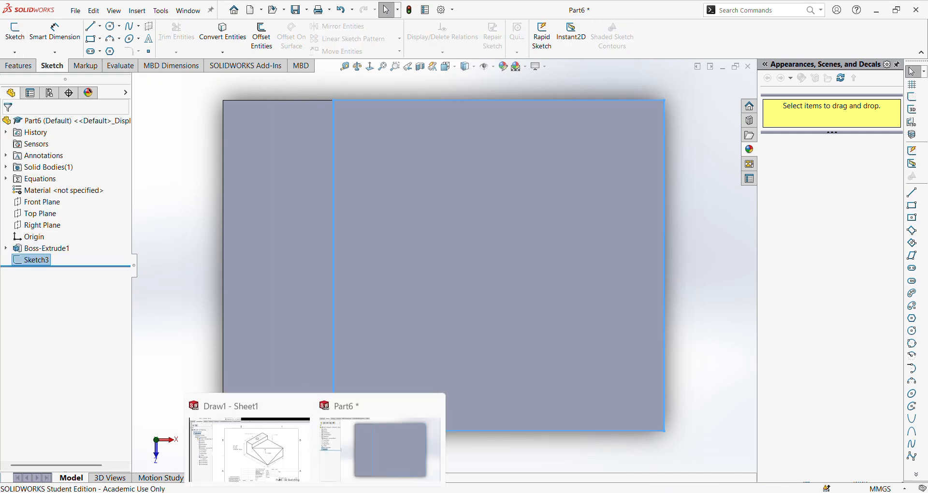
- Consult the reference drawing, then cut-extrude the sketched rectangle 25 mm deep into the block
left_click(273, 464)
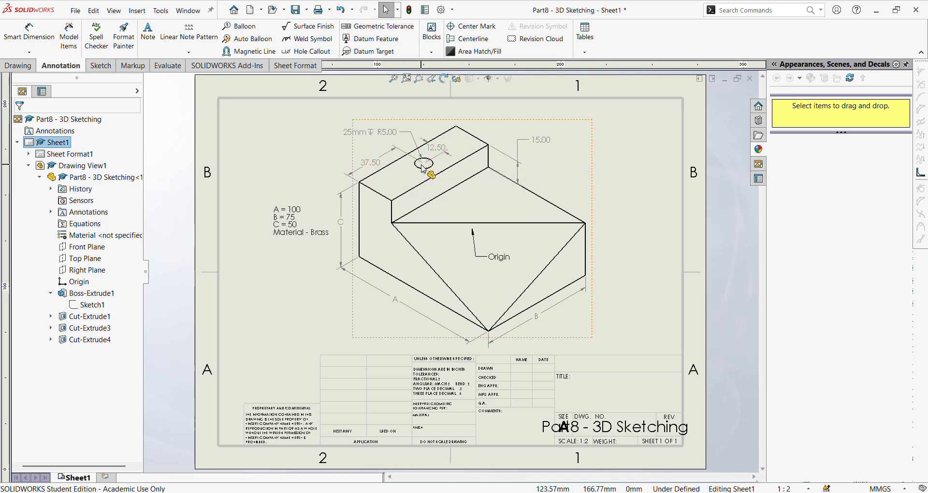
key("alt+Tab")
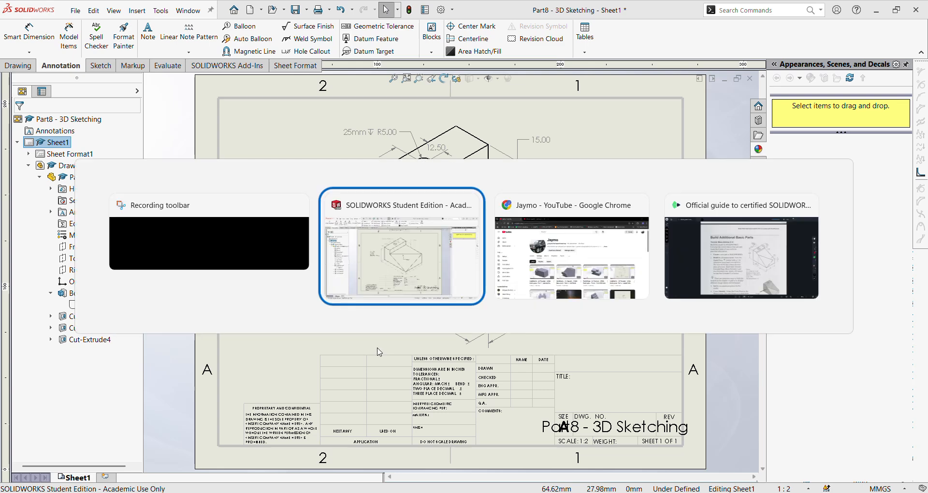
key("alt+Tab")
key("alt+Tab")
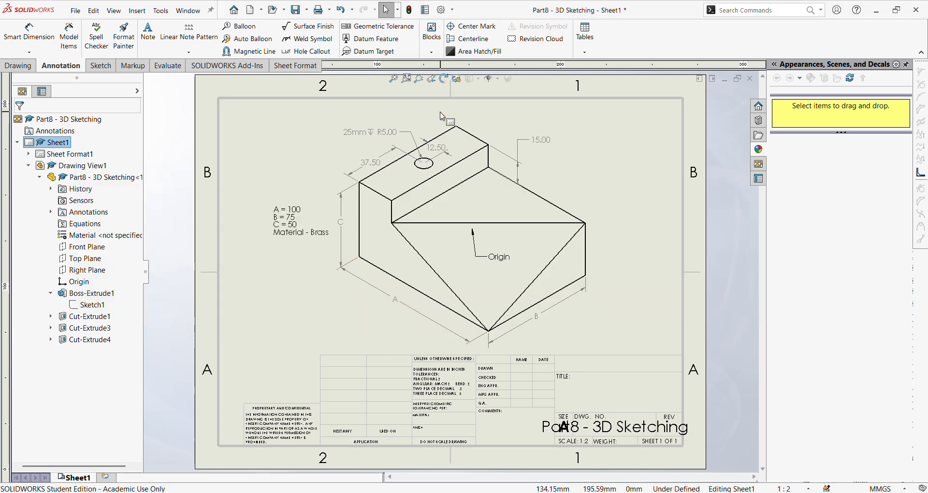
left_click(386, 450)
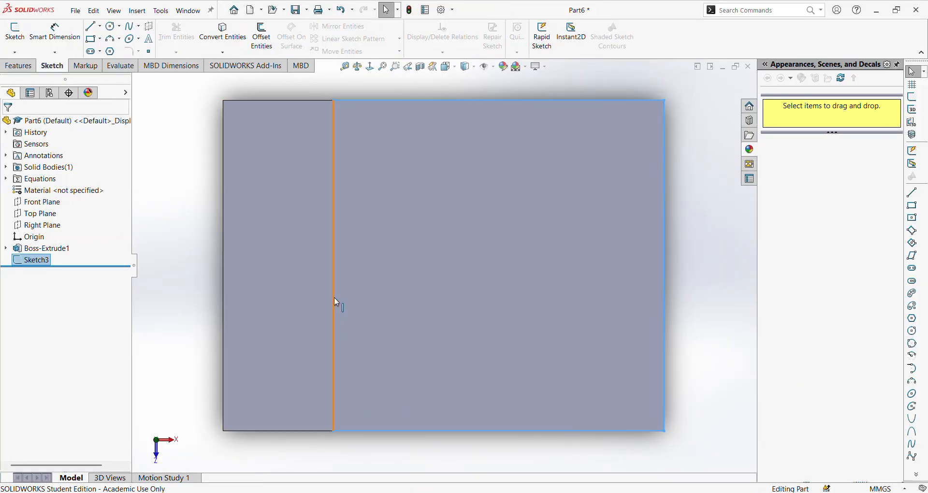
left_click(18, 66)
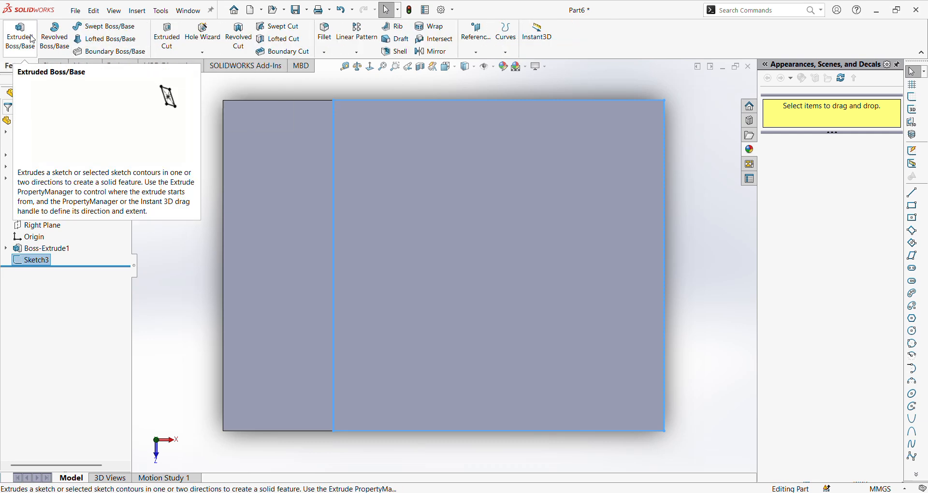
left_click(167, 37)
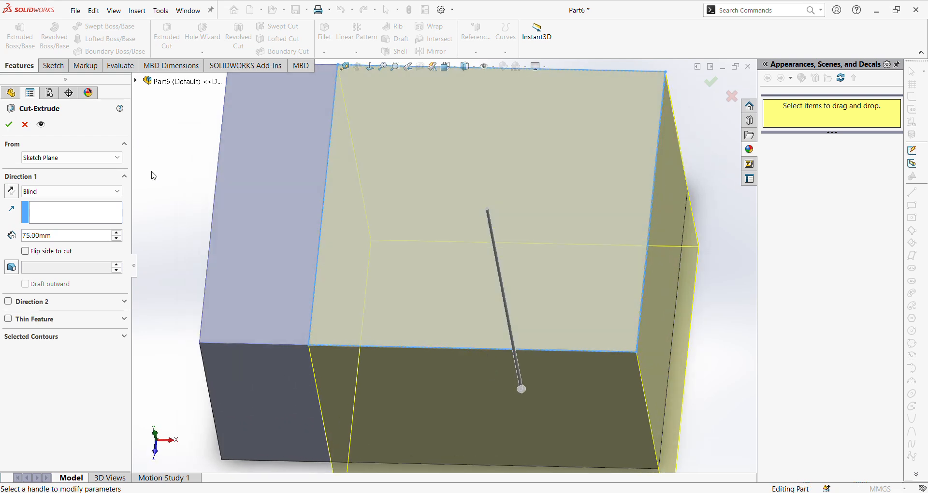
left_click_drag(73, 236, 3, 235)
type("25")
key("Return")
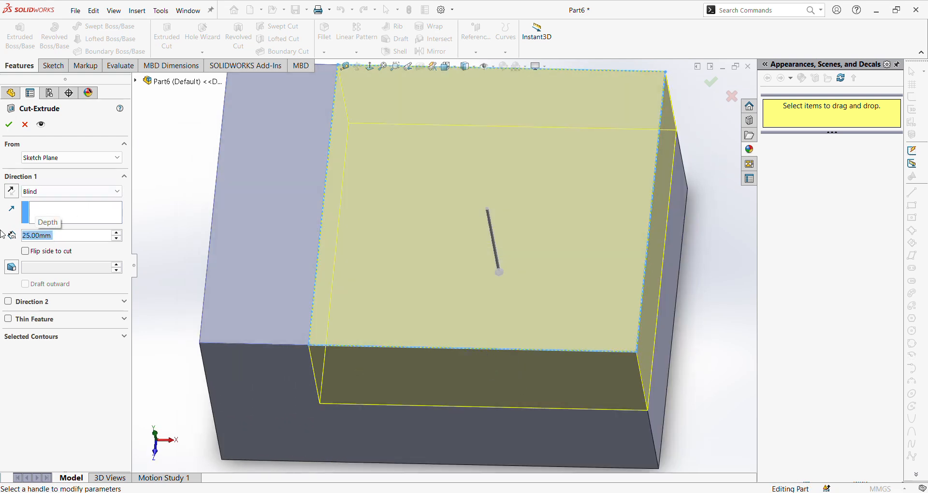
left_click(11, 127)
middle_click_drag(369, 244, 448, 241)
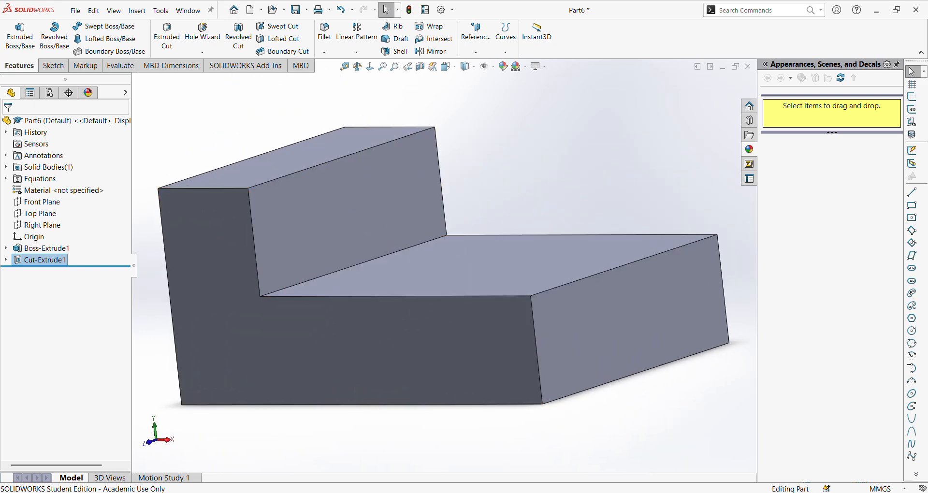
- Check the step height on the reference drawing and change the rectangular cut's depth to 15 mm
left_click(257, 453)
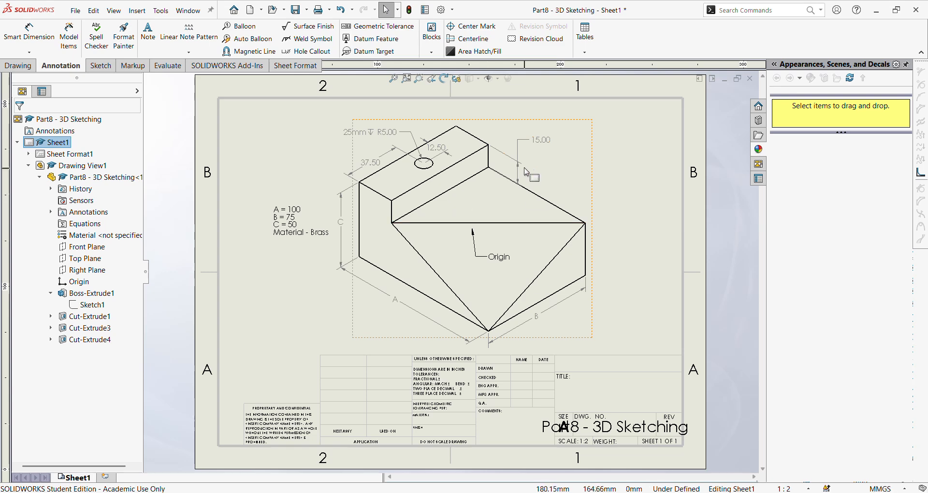
mouse_move(315, 490)
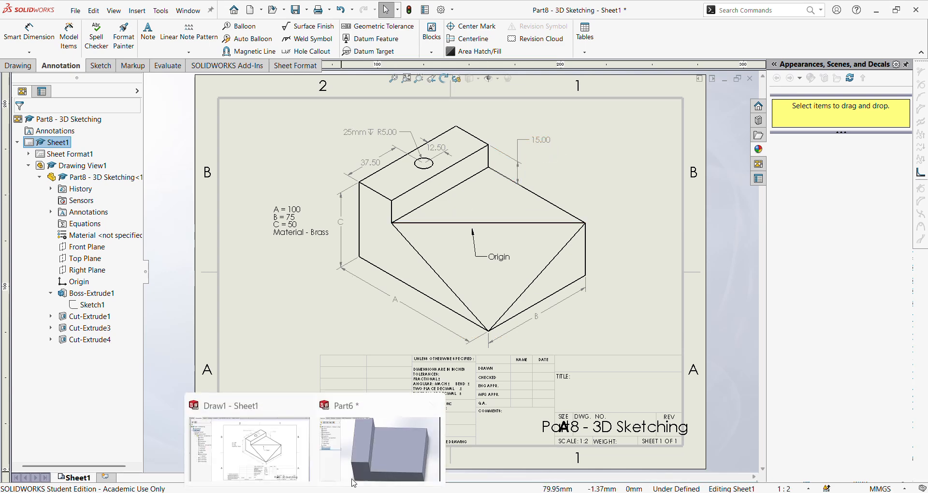
left_click(379, 452)
right_click(49, 267)
left_click(58, 238)
type("15")
key("Return")
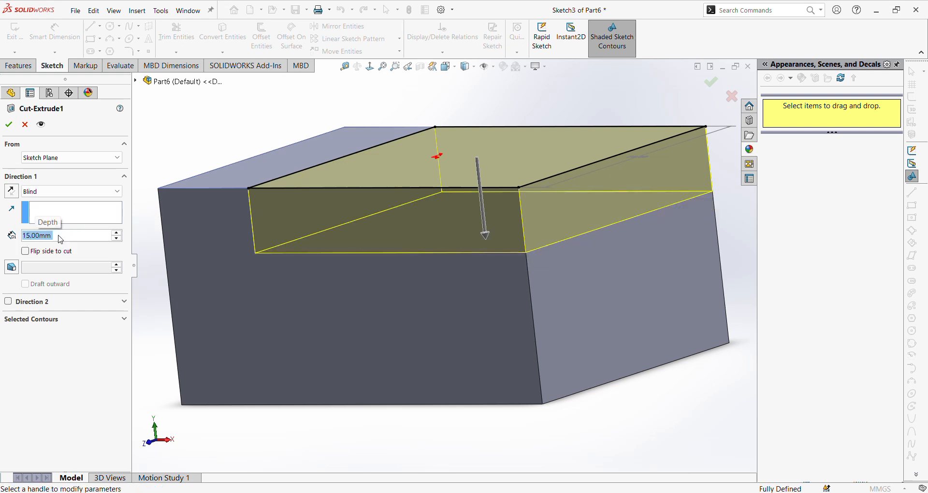
left_click(7, 129)
- In a new 3D sketch, draw a closed triangle joining the step's front inner corner, the block's bottom front right corner and the lowered face's back right corner
middle_click_drag(582, 310, 604, 343)
scroll(492, 278, "up", 2)
middle_click_drag(286, 199, 234, 194)
left_click(51, 65)
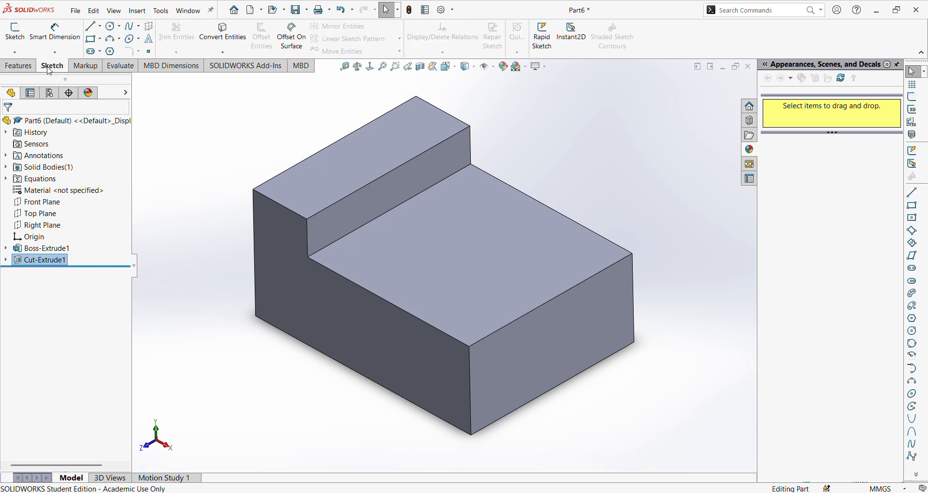
left_click(15, 32)
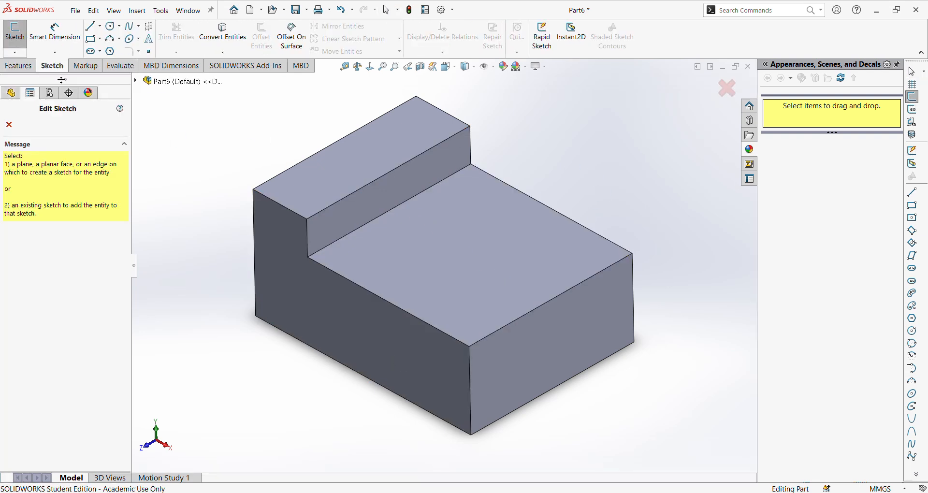
key("Escape")
left_click(15, 52)
left_click(30, 78)
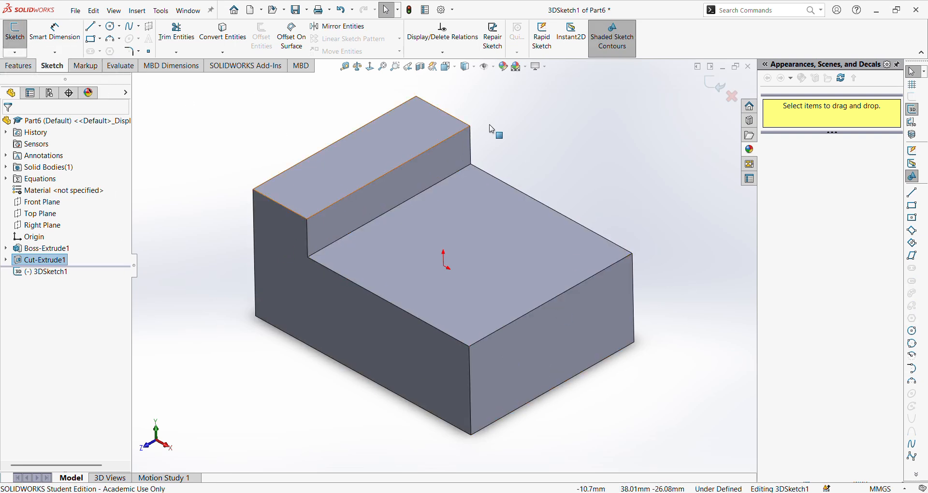
left_click(91, 26)
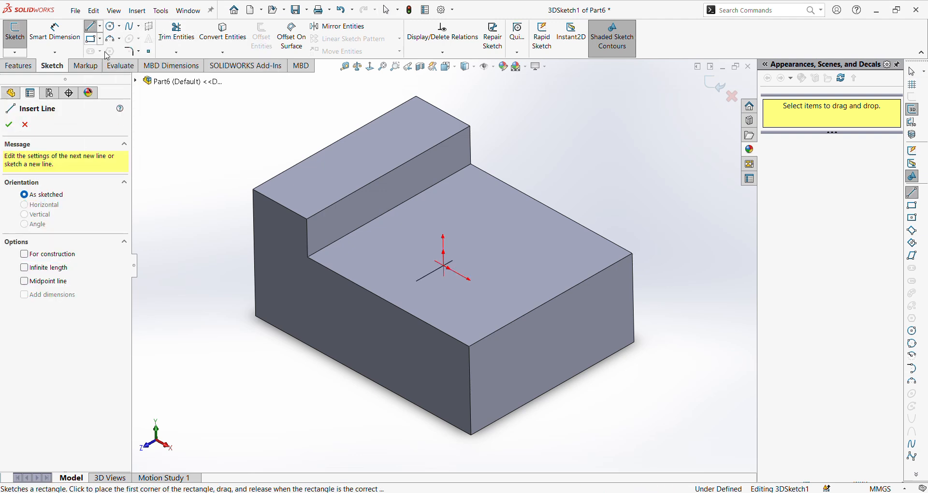
left_click(308, 257)
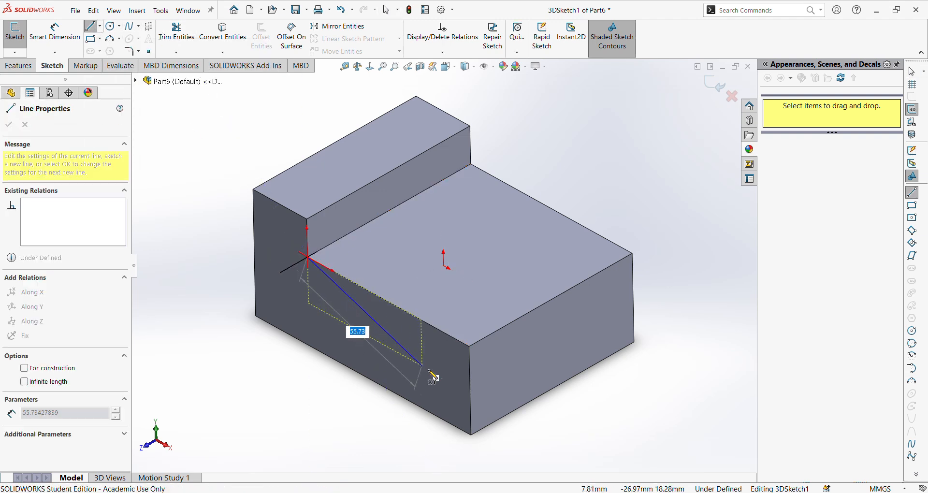
left_click(472, 434)
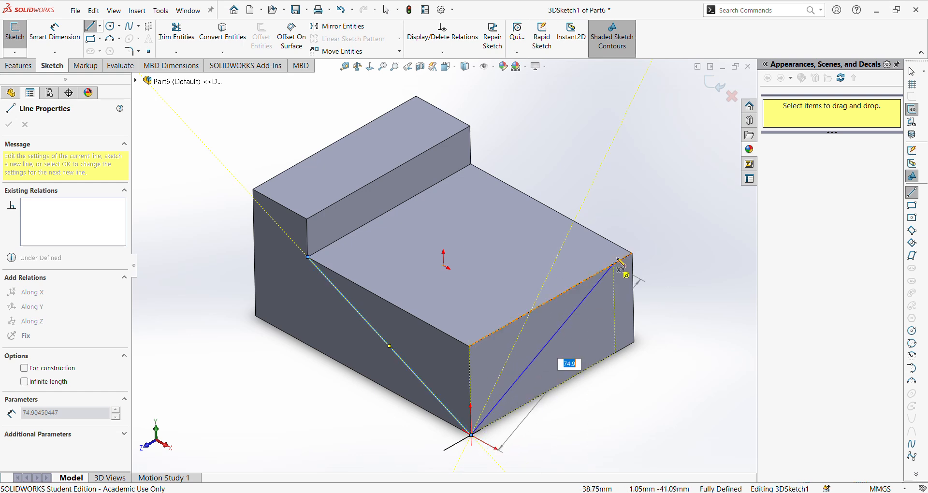
left_click(633, 255)
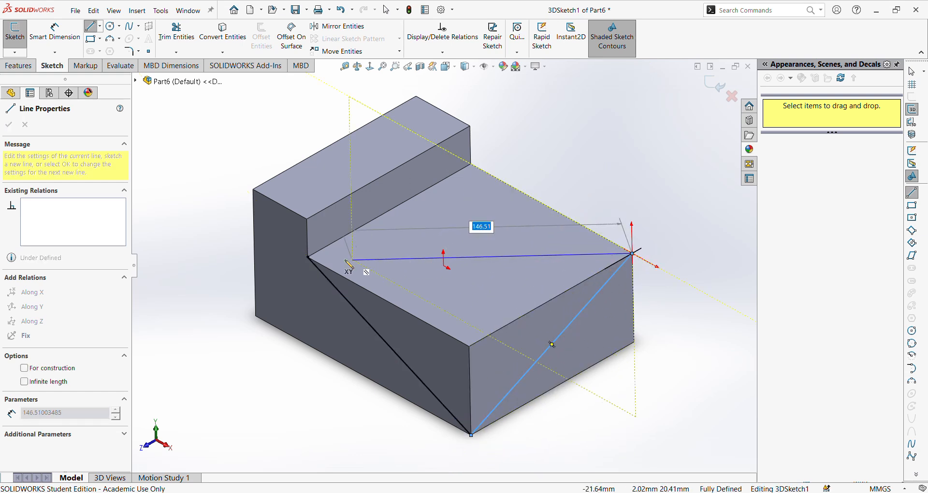
left_click(307, 257)
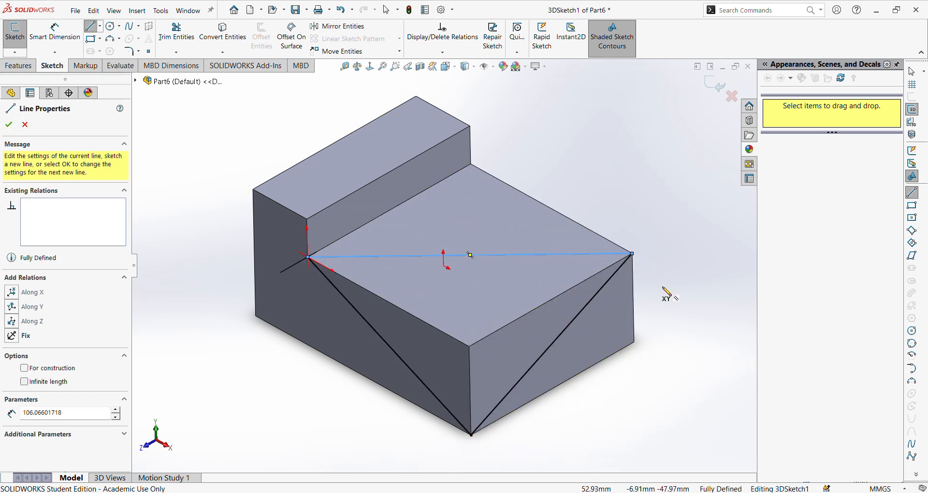
key("Escape")
- Compare with the reference drawing and cut away the corner with the 3D triangle, using the lowered face as direction and Up To Next
left_click(249, 447)
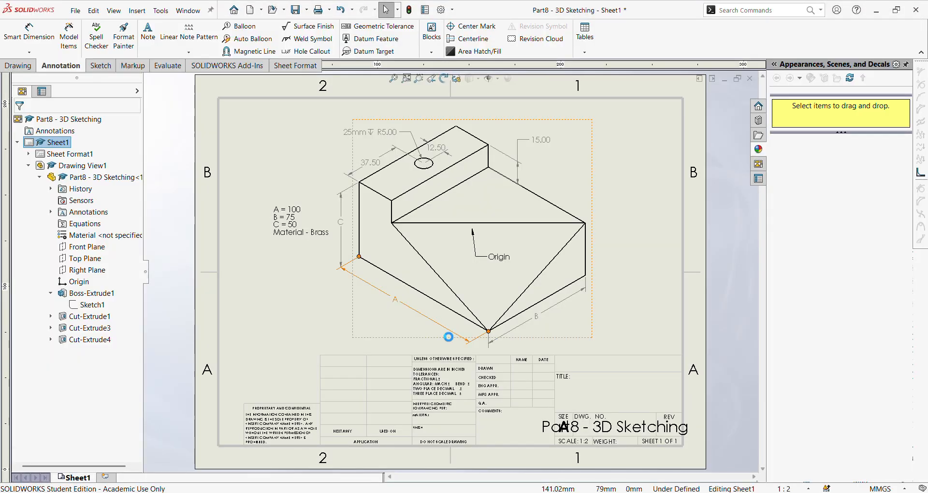
mouse_move(317, 492)
left_click(374, 459)
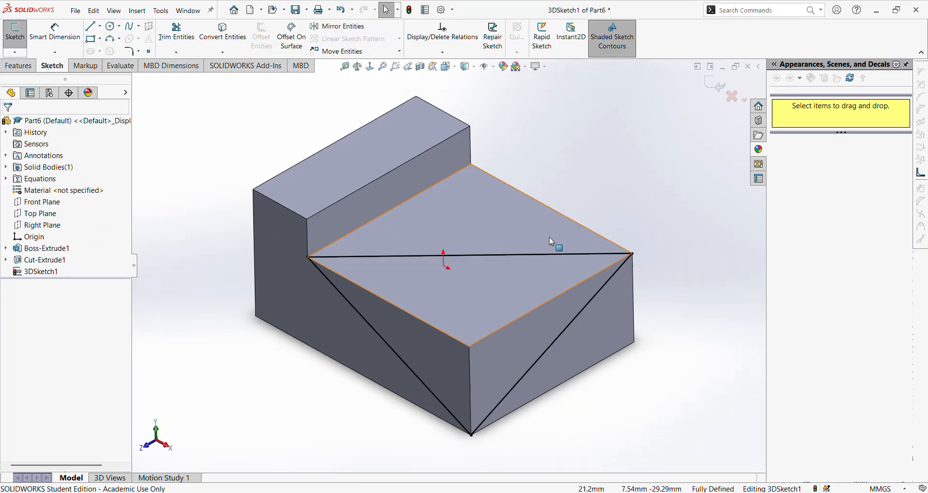
left_click(25, 67)
left_click(167, 36)
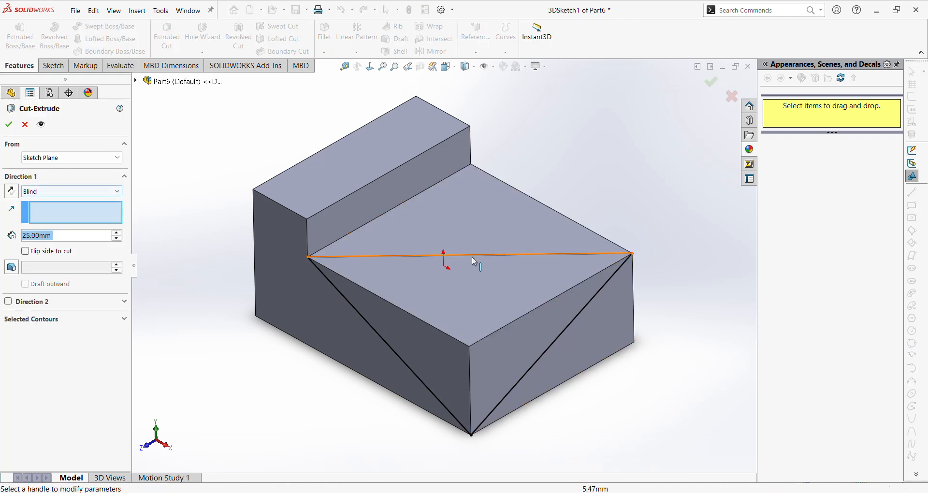
left_click(449, 285)
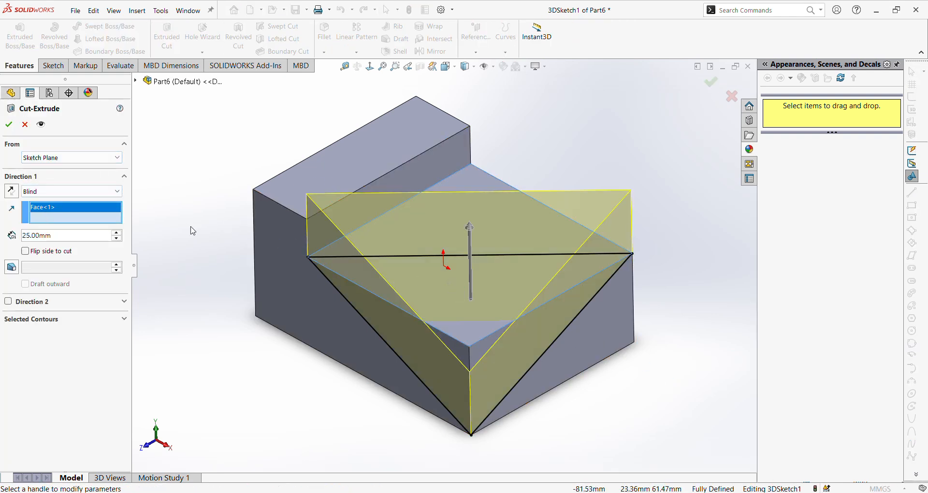
middle_click_drag(632, 360, 556, 368)
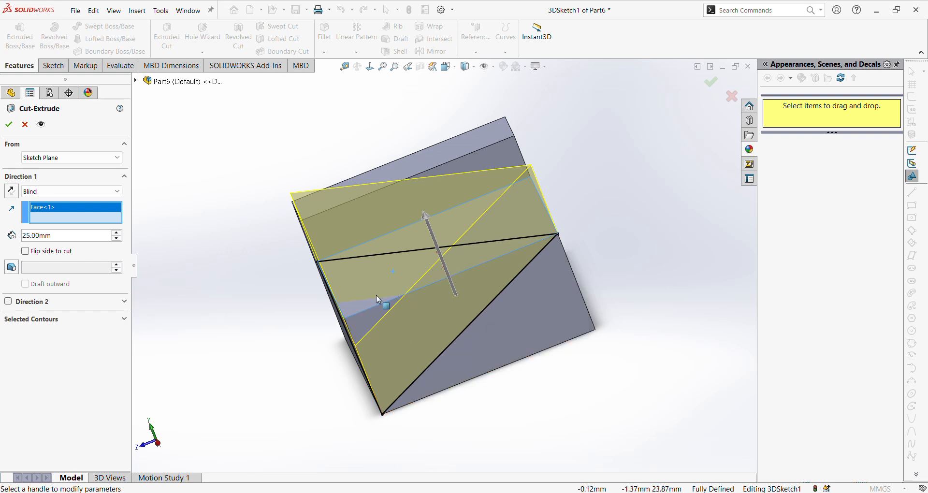
left_click(45, 192)
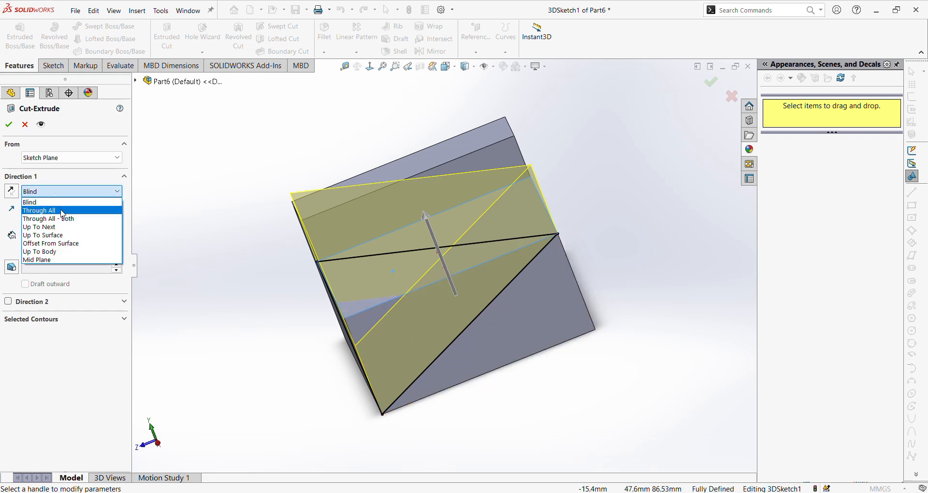
left_click(63, 211)
left_click(63, 191)
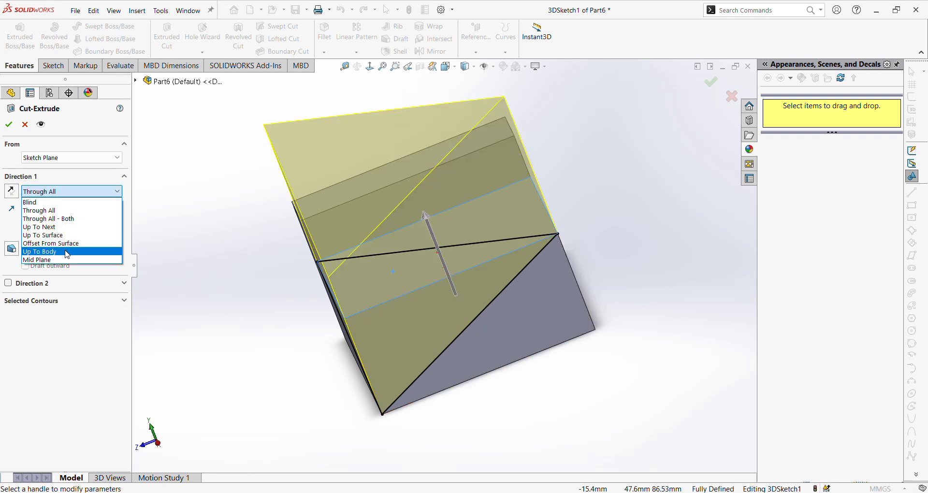
left_click(62, 227)
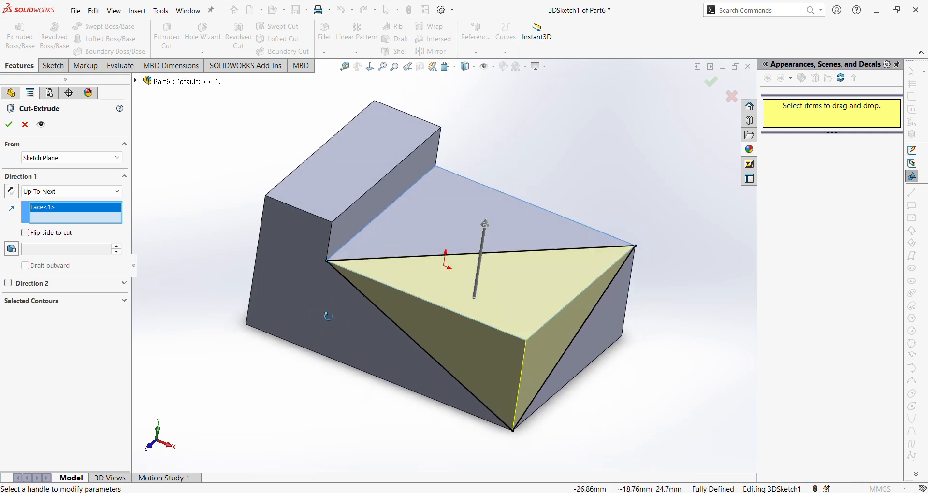
left_click(10, 125)
middle_click_drag(541, 221, 560, 213)
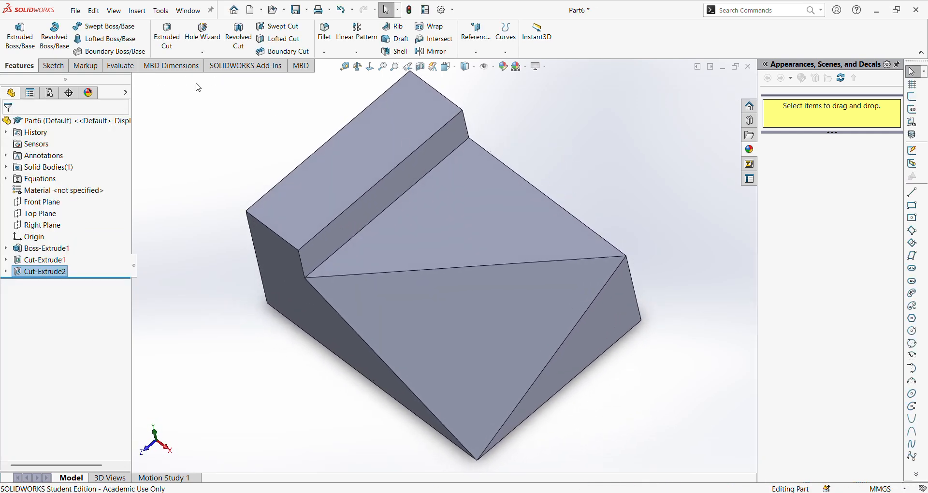
- Start a sketch on the raised step's top face and draw a 2.5 mm diameter circle level with the origin
left_click(53, 66)
left_click(14, 31)
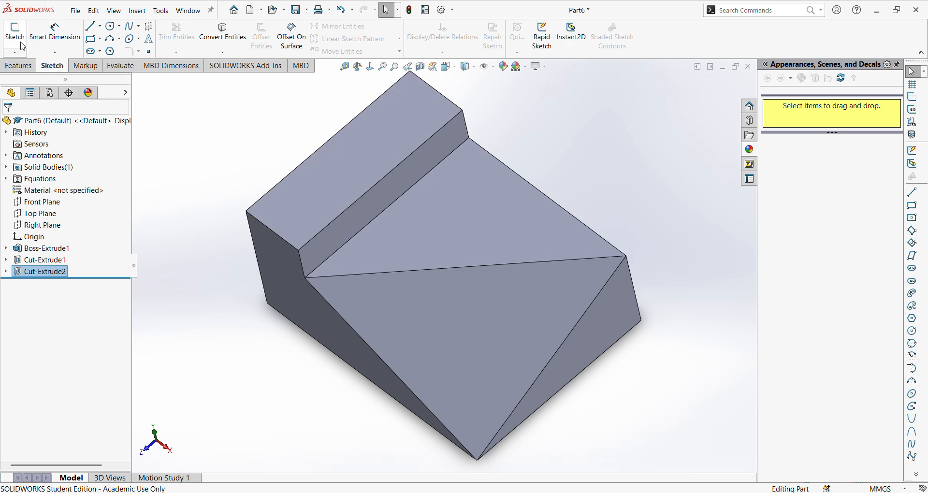
left_click(349, 156)
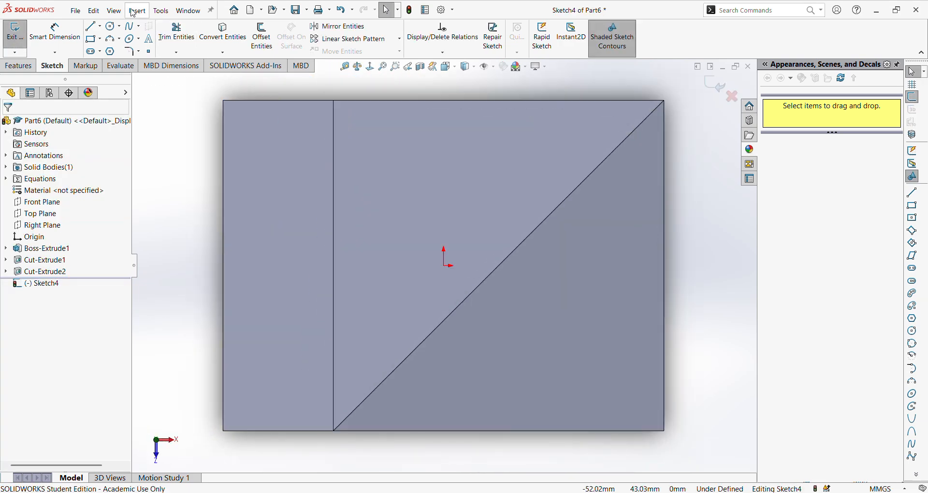
left_click(111, 26)
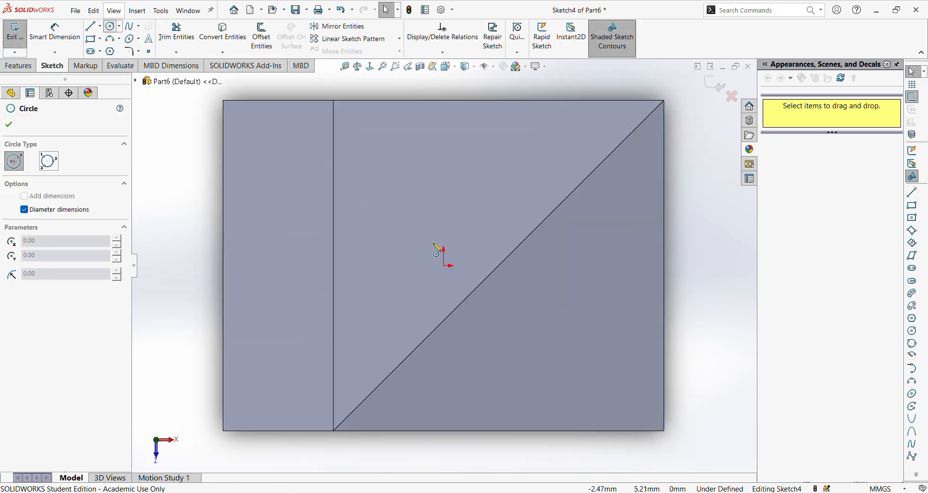
left_click(279, 266)
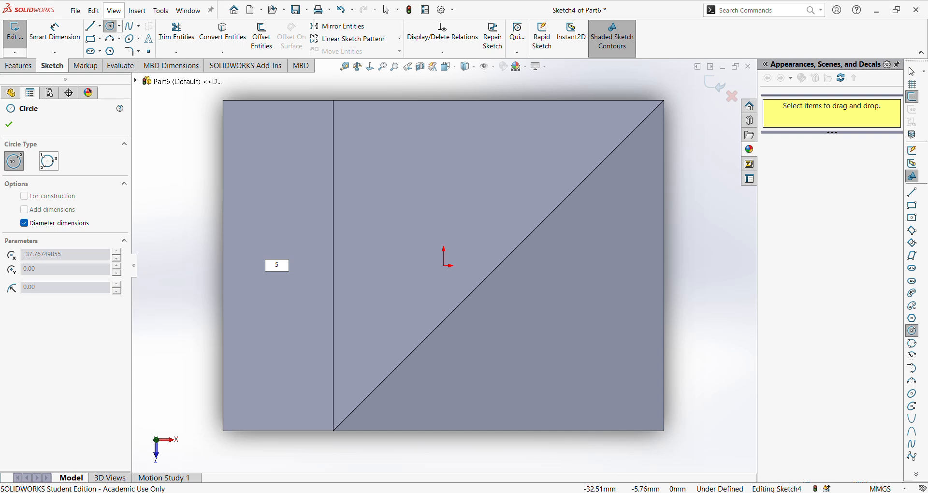
type("2.5")
key("Return")
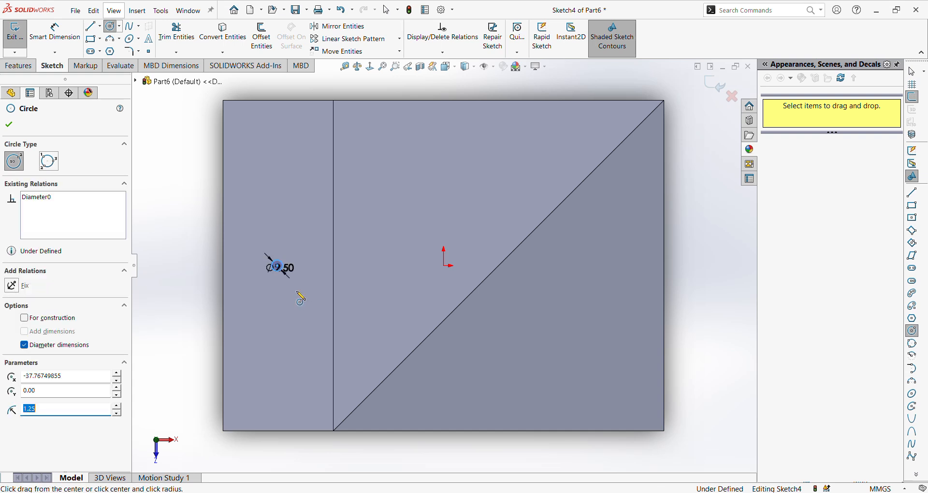
key("Escape")
- Set the circle's diameter to 10 mm and move the dimension text above the circle
double_click(278, 267)
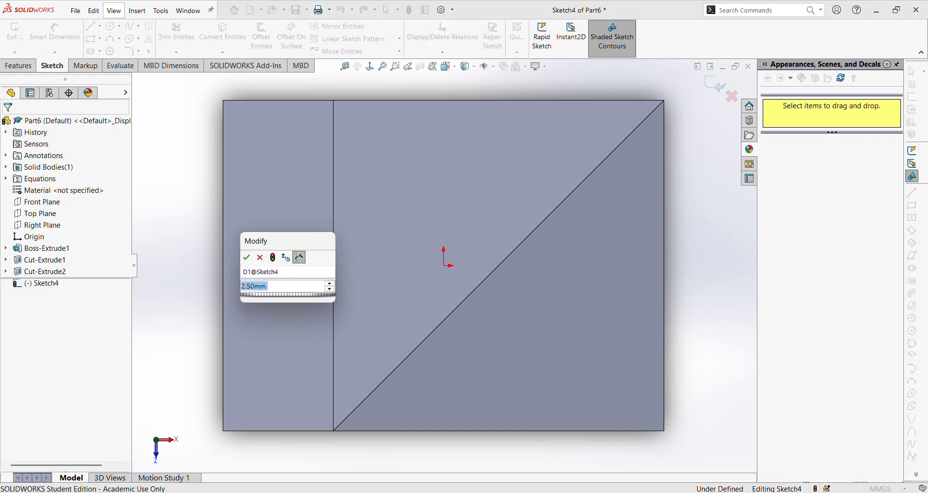
type("5")
key("Return")
double_click(288, 272)
type("10")
key("Return")
left_click(10, 125)
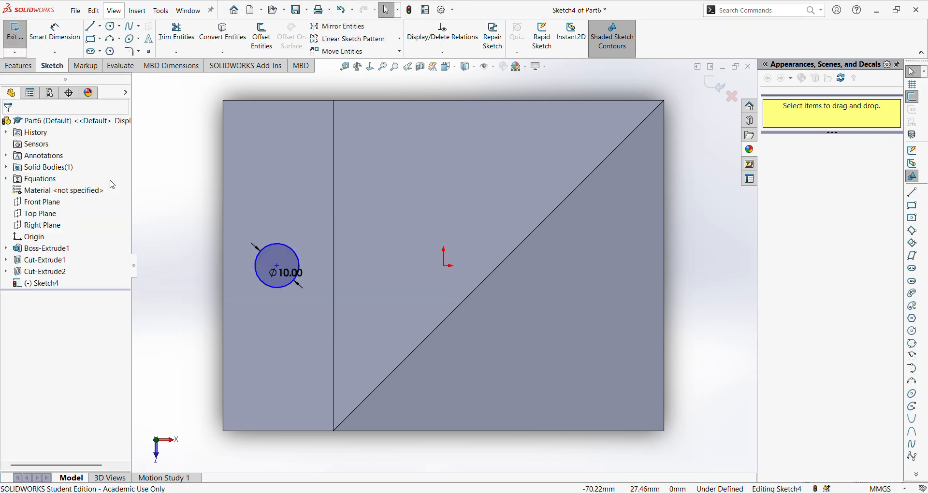
left_click(283, 268)
left_click_drag(283, 268, 284, 227)
- Add a Horizontal relation between the circle's centre and the origin
left_click(277, 265)
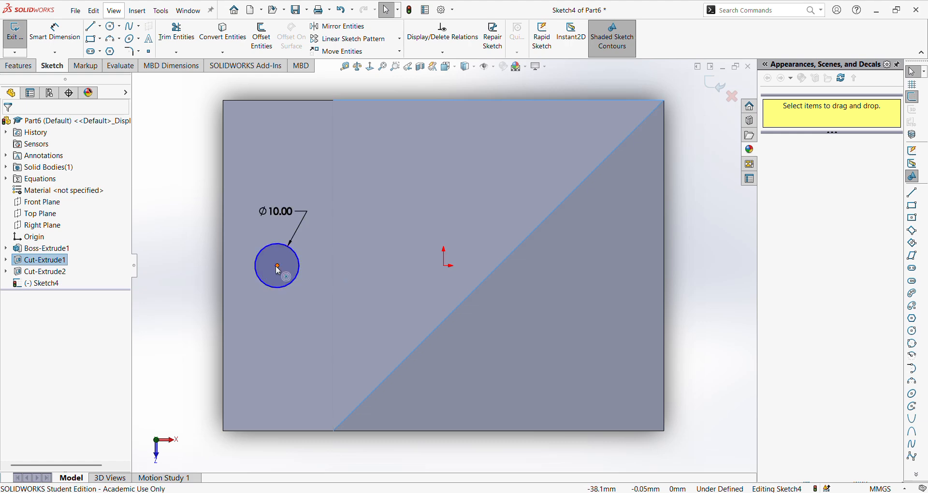
left_click(444, 265, "ctrl")
left_click(14, 296)
- Consult the reference drawing for the hole position and dimension the circle's centre 12.5 mm from the block's short outer edge
mouse_move(445, 487)
left_click(349, 464)
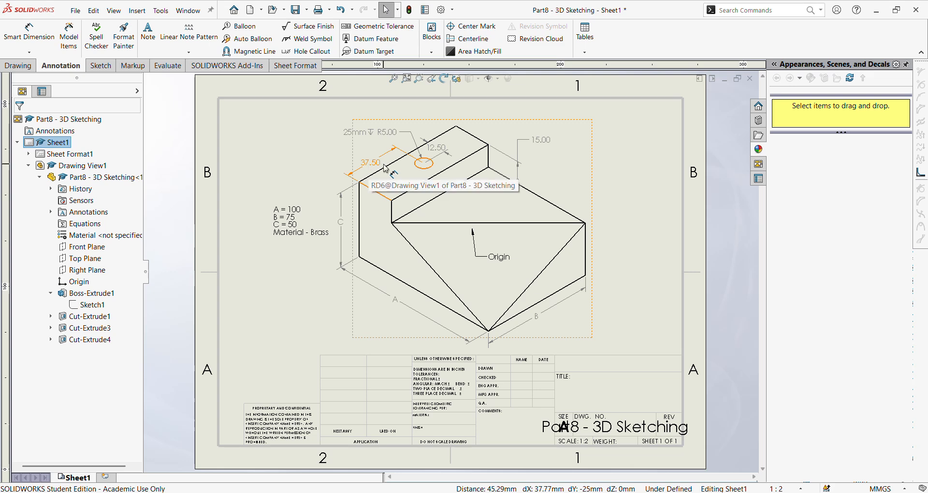
mouse_move(315, 492)
left_click(387, 450)
left_click(72, 34)
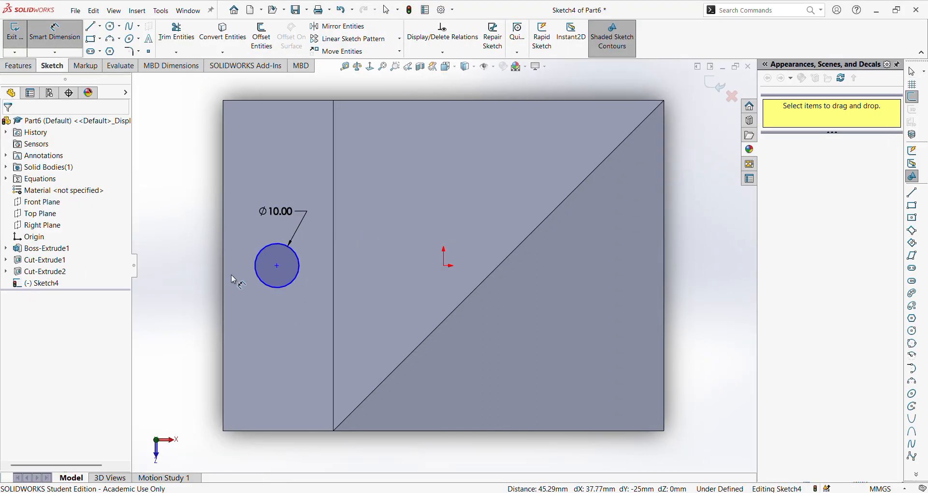
left_click(223, 271)
left_click(278, 265)
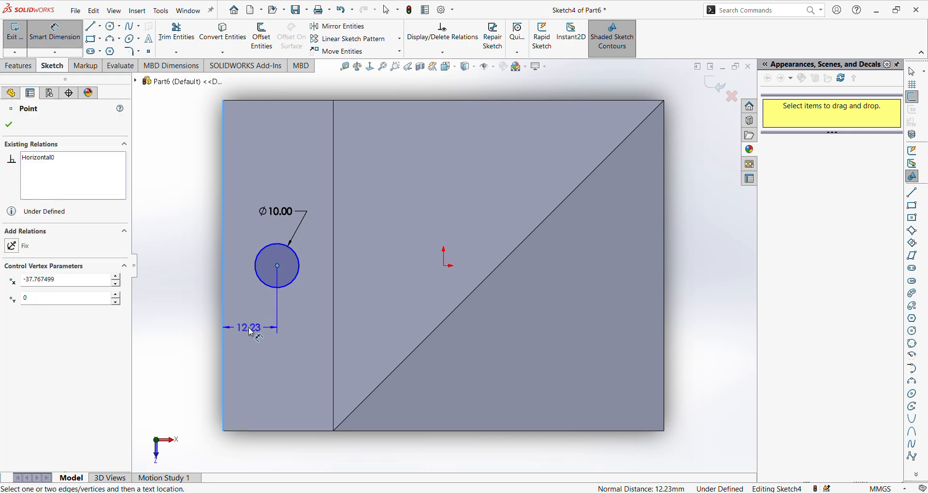
left_click(251, 327)
type("12.5")
key("Return")
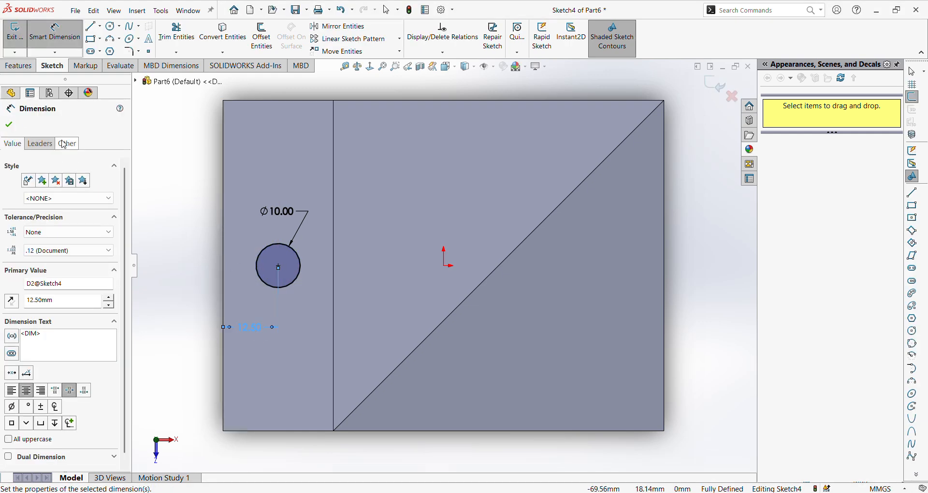
left_click(9, 126)
- Cut-extrude the circle into the raised step as a blind hole 25 mm deep
mouse_move(404, 346)
middle_mouse_down()
mouse_move(393, 288)
mouse_move(399, 212)
mouse_move(385, 272)
mouse_move(411, 299)
mouse_move(464, 306)
mouse_move(390, 333)
middle_mouse_up()
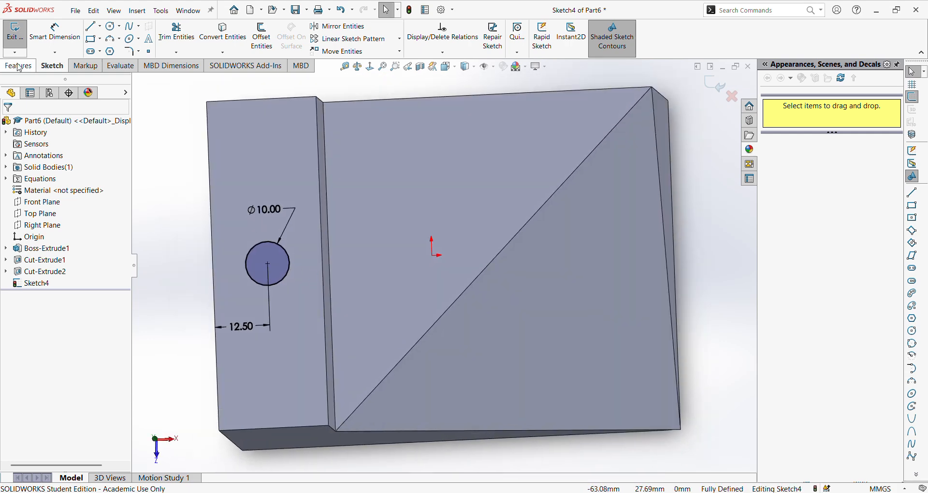
left_click(31, 66)
left_click(167, 36)
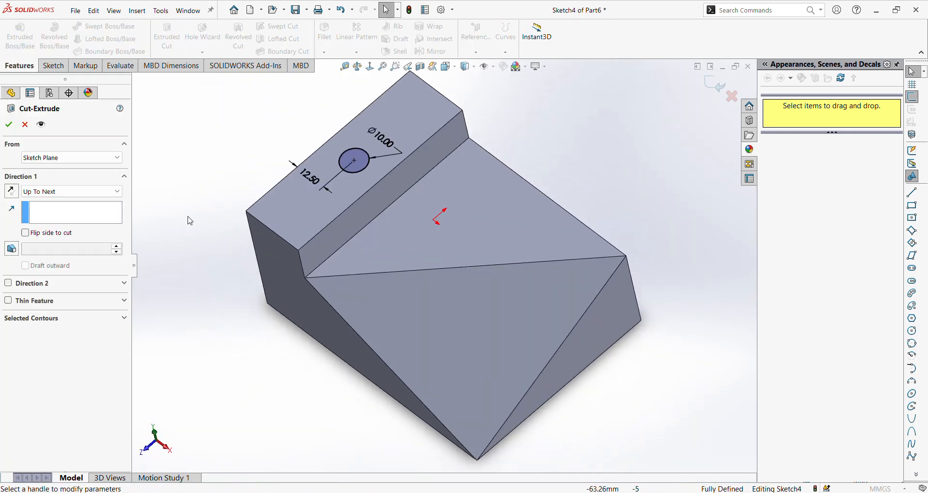
left_click(53, 192)
left_click(56, 201)
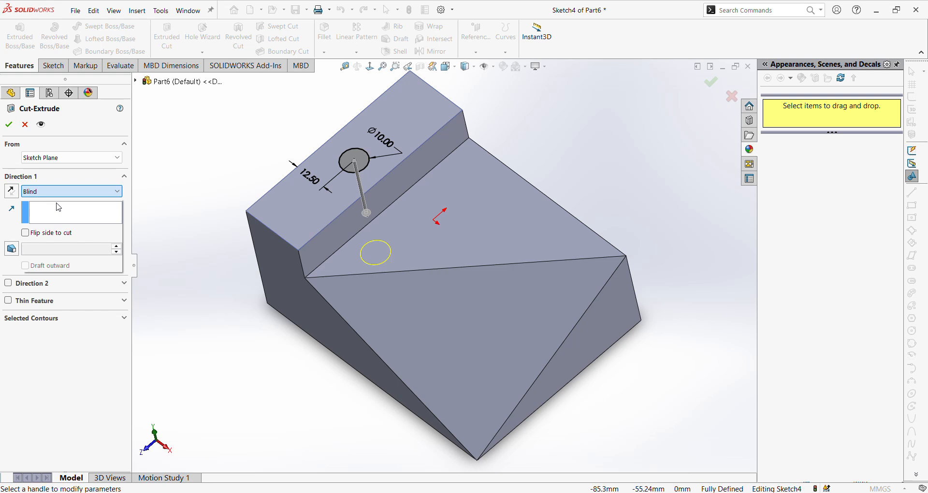
key("Return")
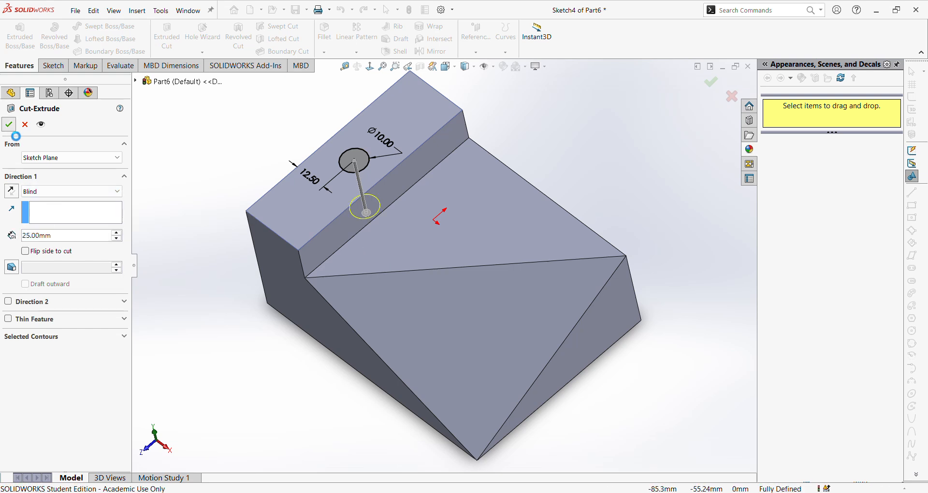
- Show the block in isometric view and compare its shape and required material with the reference drawing
middle_click_drag(290, 404, 301, 424)
mouse_move(314, 492)
left_click(249, 447)
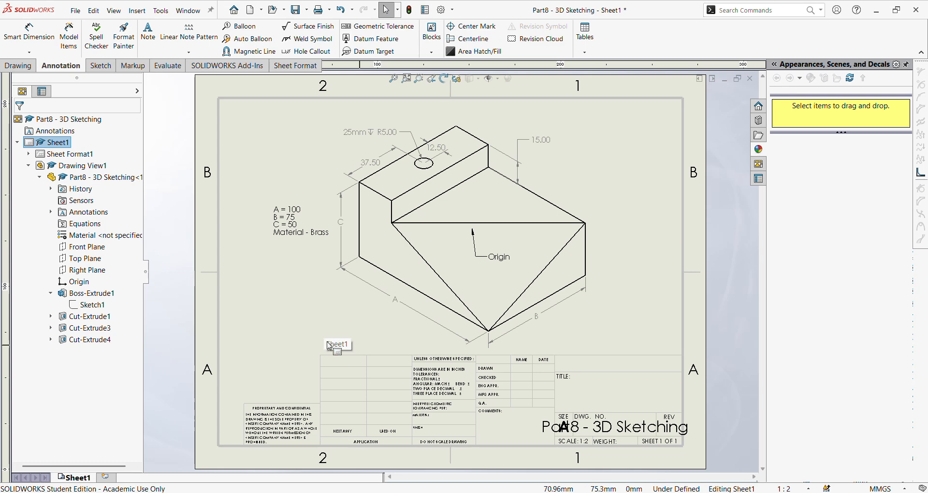
mouse_move(316, 492)
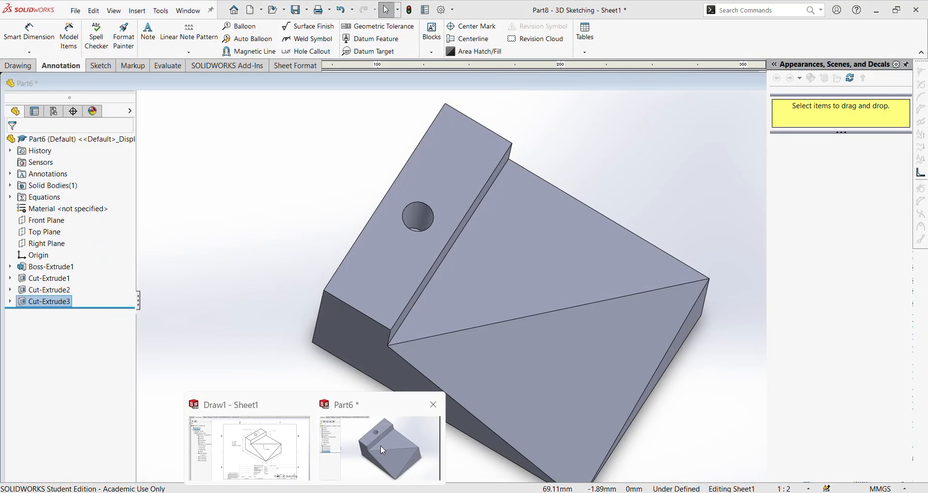
left_click(381, 445)
left_click(448, 68)
left_click(460, 116)
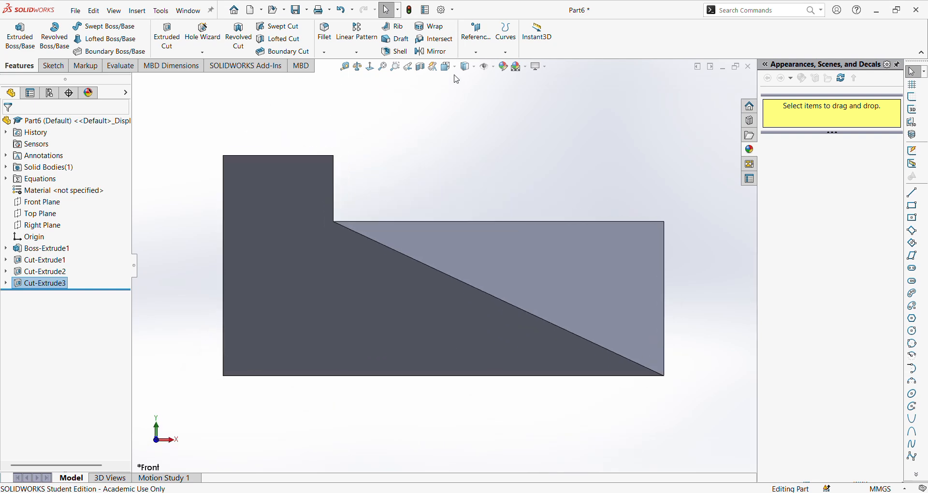
left_click(448, 67)
left_click(504, 94)
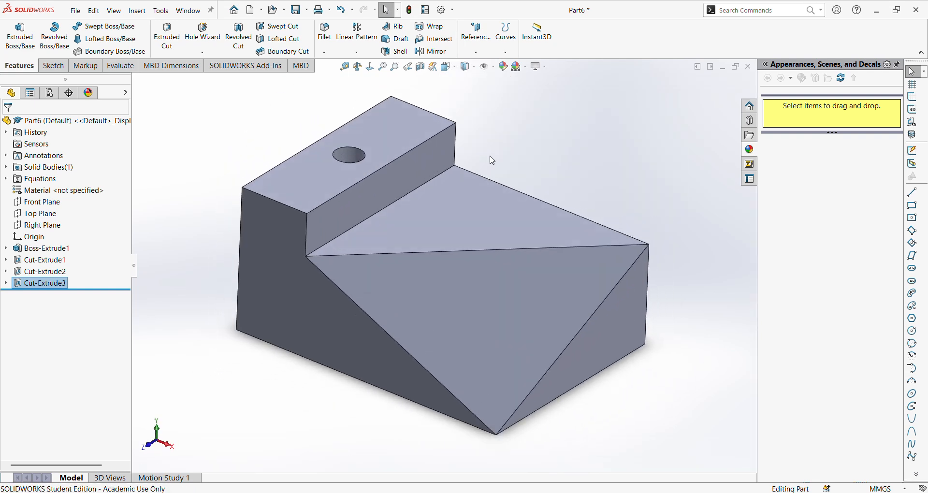
mouse_move(314, 492)
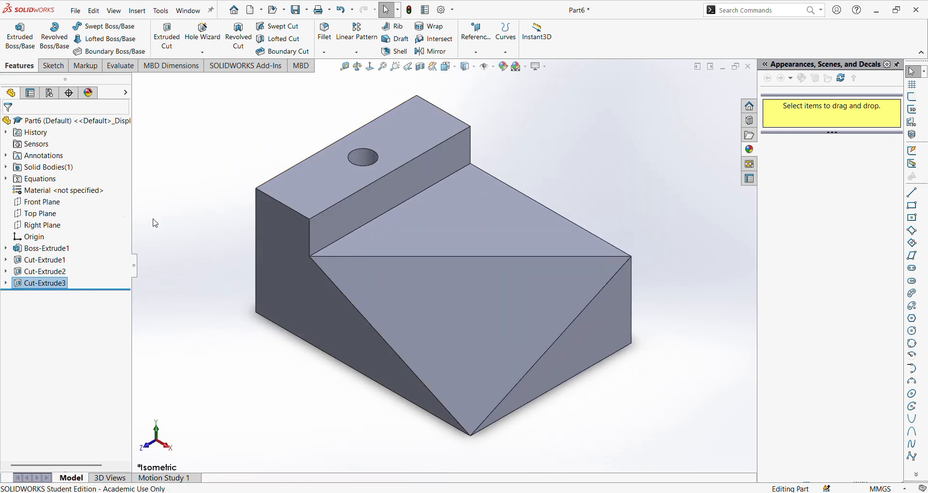
left_click(244, 443)
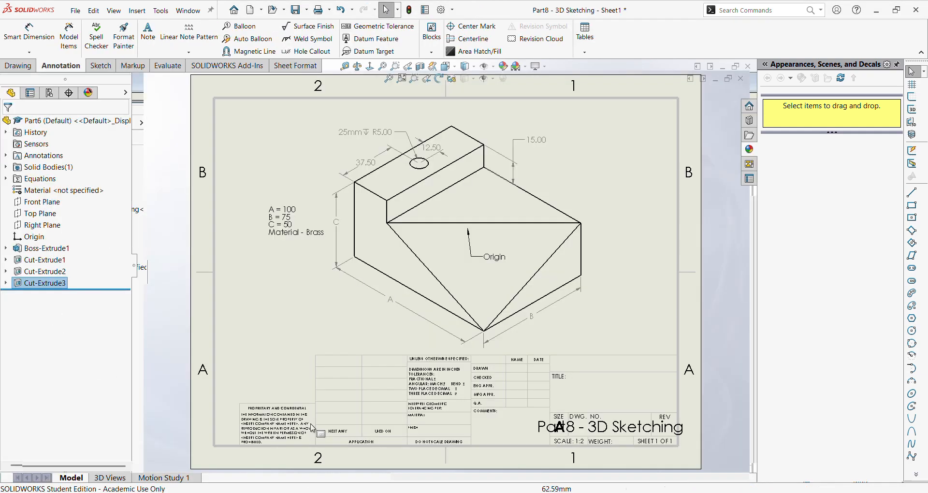
mouse_move(315, 492)
left_click(351, 443)
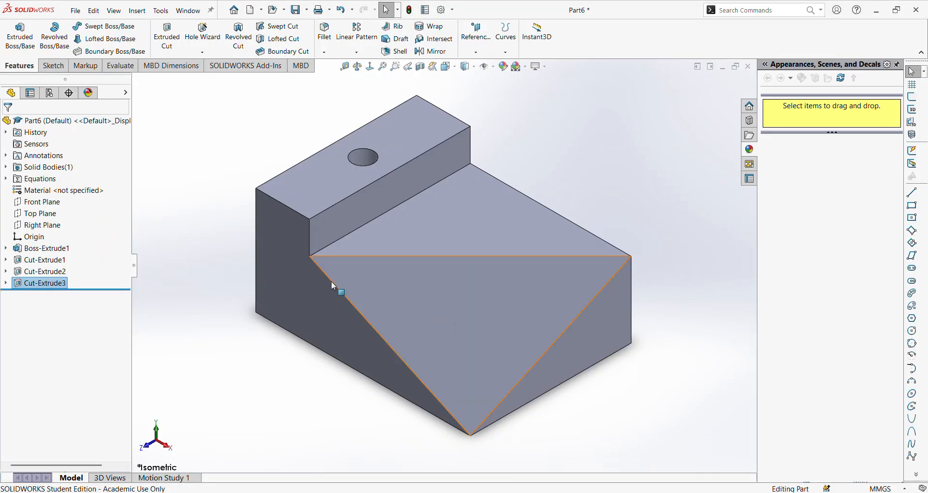
- Find Brass under Copper Alloys in the material library and apply it to the part
right_click(49, 190)
left_click(79, 195)
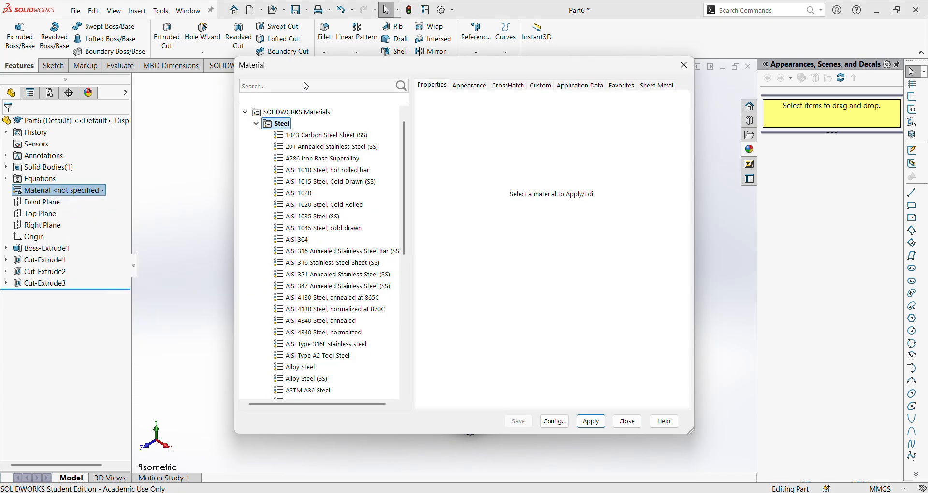
left_click(306, 86)
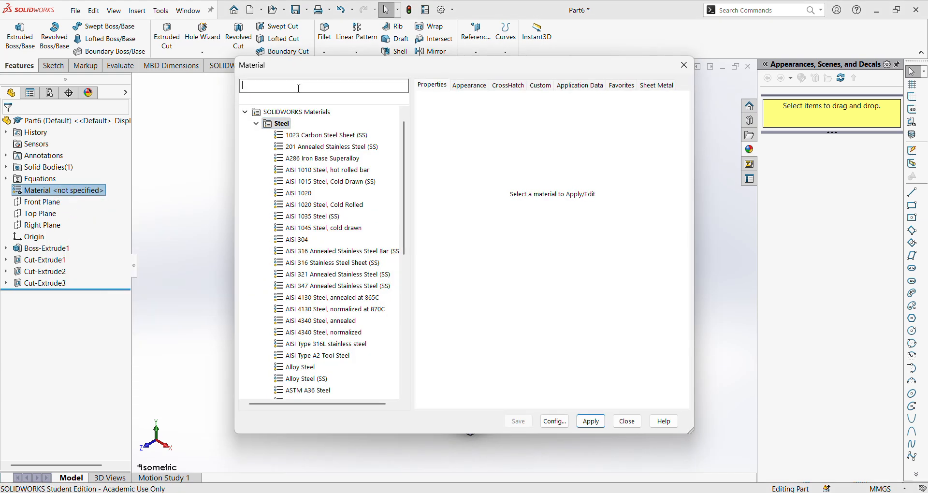
type("brass")
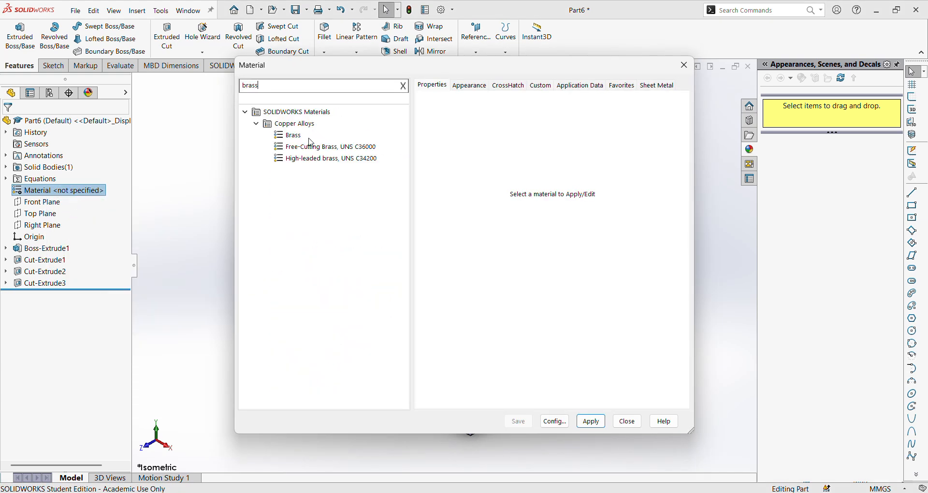
left_click(310, 137)
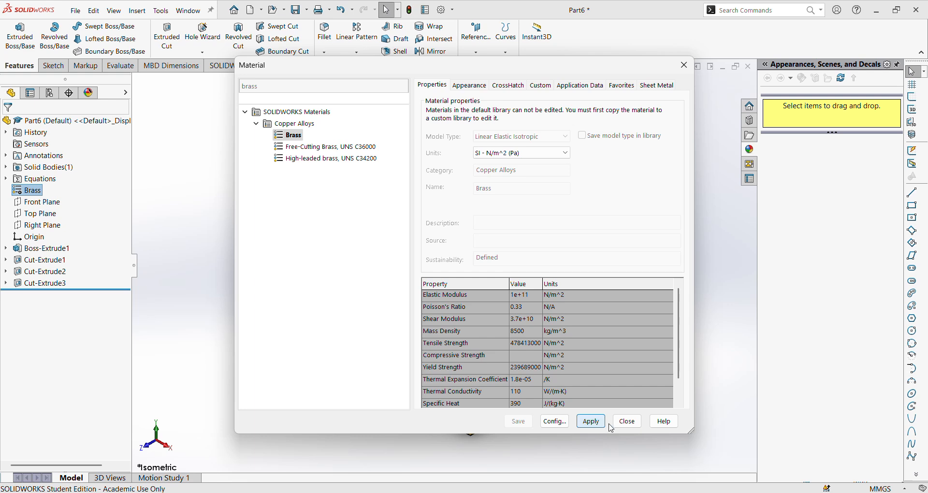
left_click(627, 422)
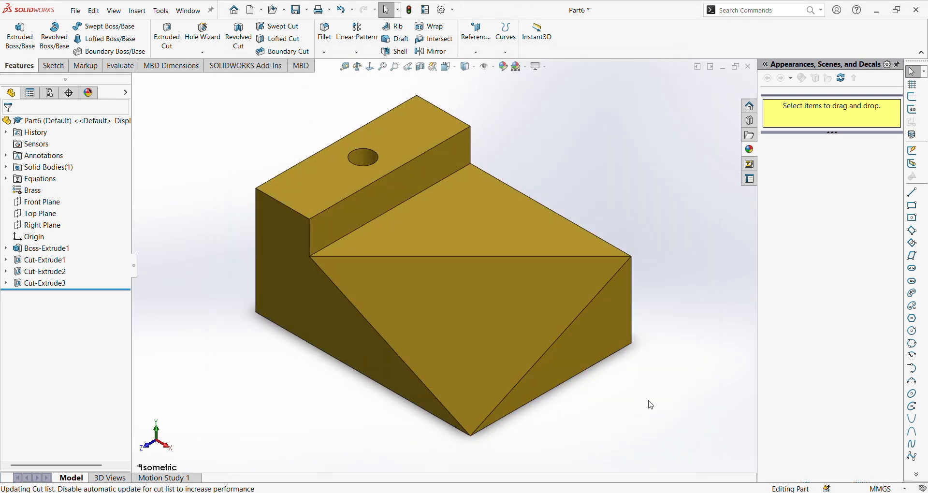
key("z")
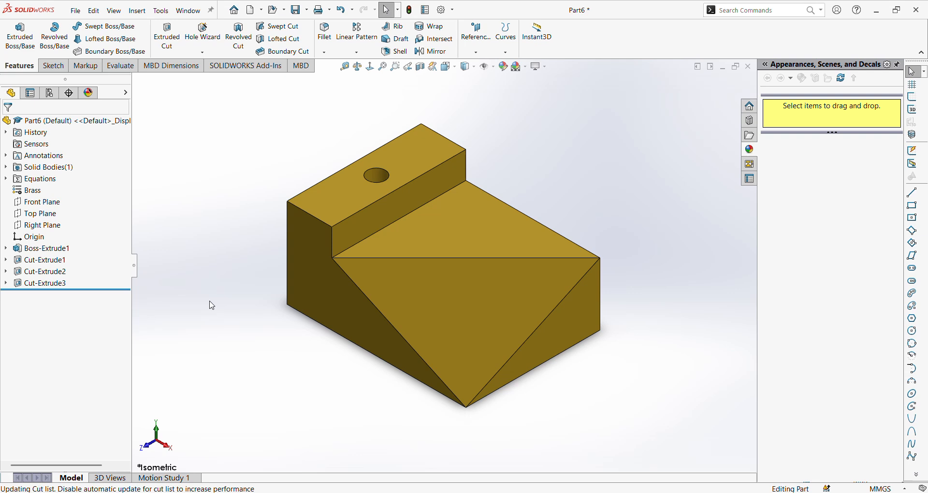
- Set global variable A to 200 in the equations and apply the change to the model
right_click(47, 184)
left_click(85, 189)
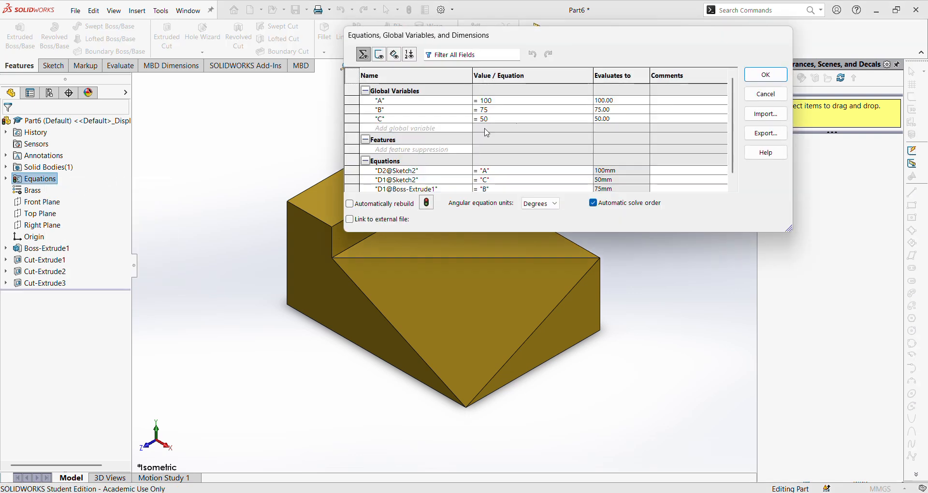
left_click_drag(500, 103, 482, 103)
type("200")
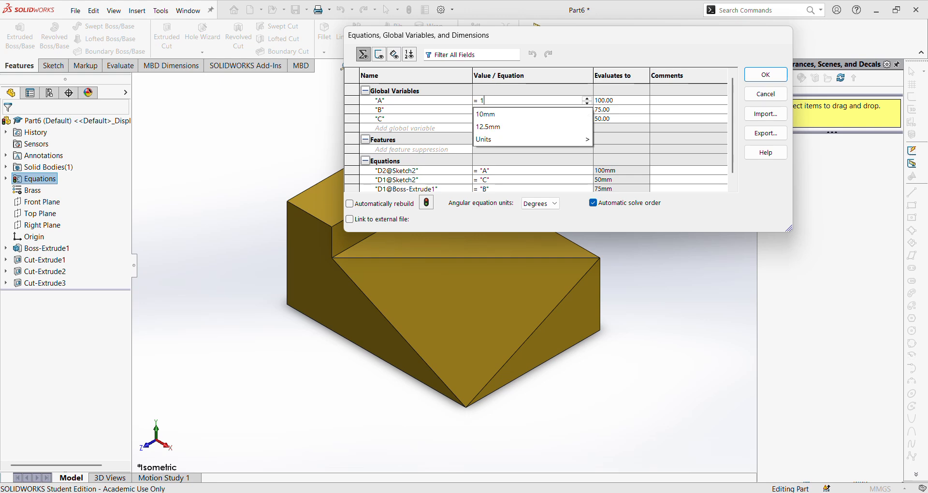
left_click(484, 103)
key("BackSpace")
key("Tab")
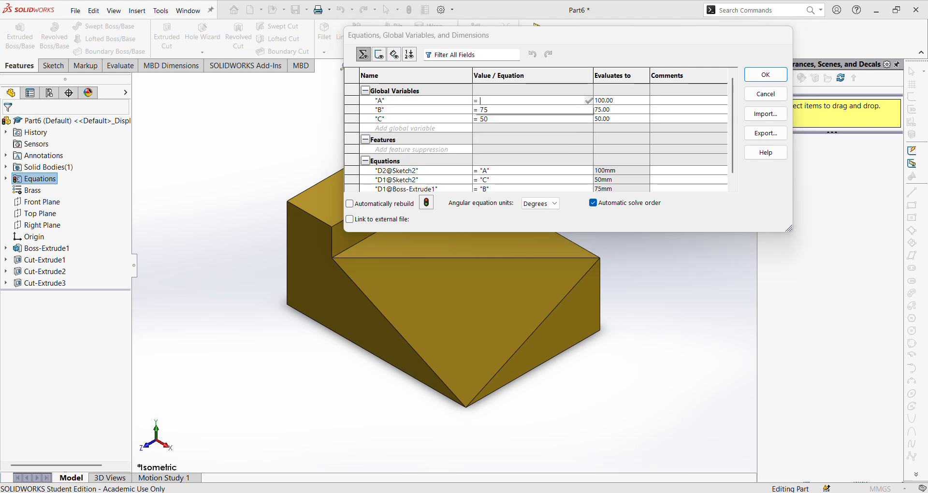
left_click(760, 78)
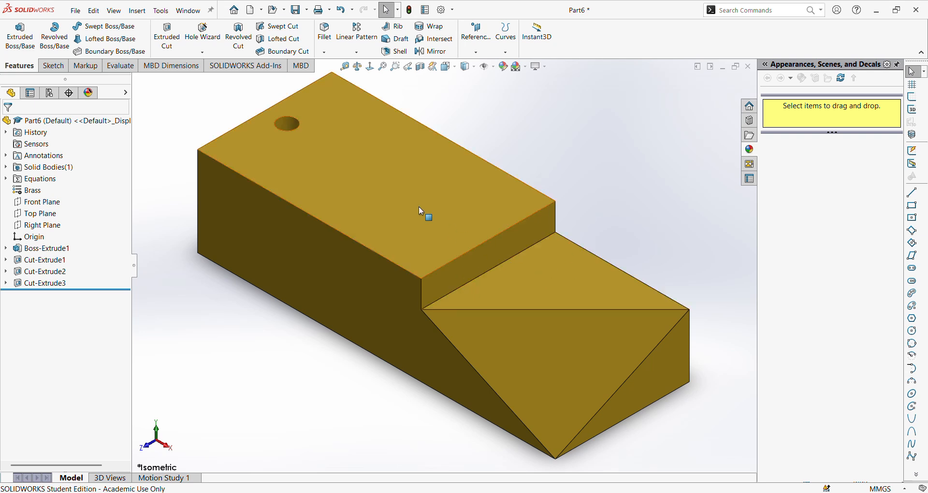
- Open the hole's sketch for editing to check its dimensions
left_click(6, 283)
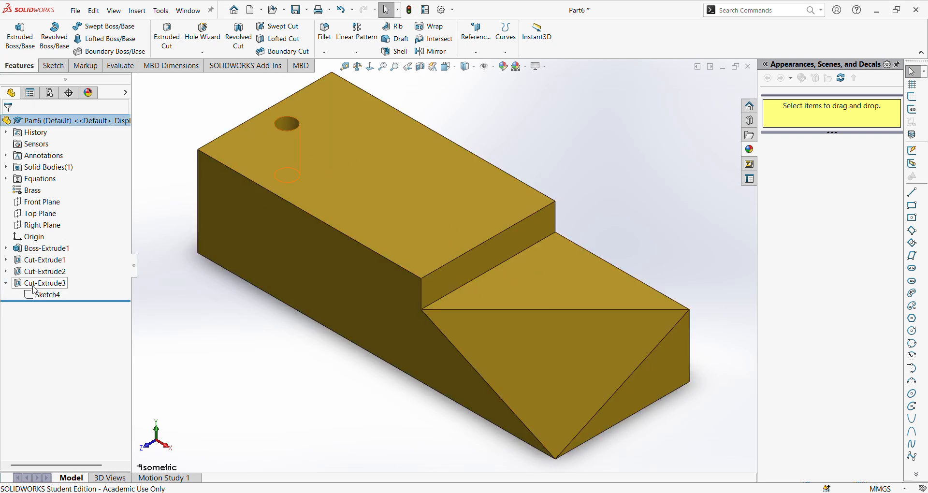
left_click(45, 295)
left_click(51, 265)
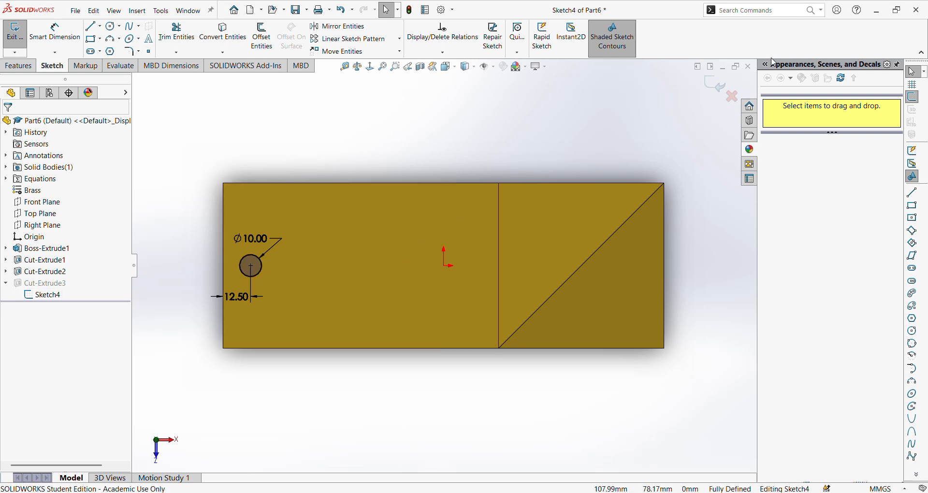
- Exit the hole's sketch and undo the global variable A change, the brass material and the hole's cut
left_click(714, 85)
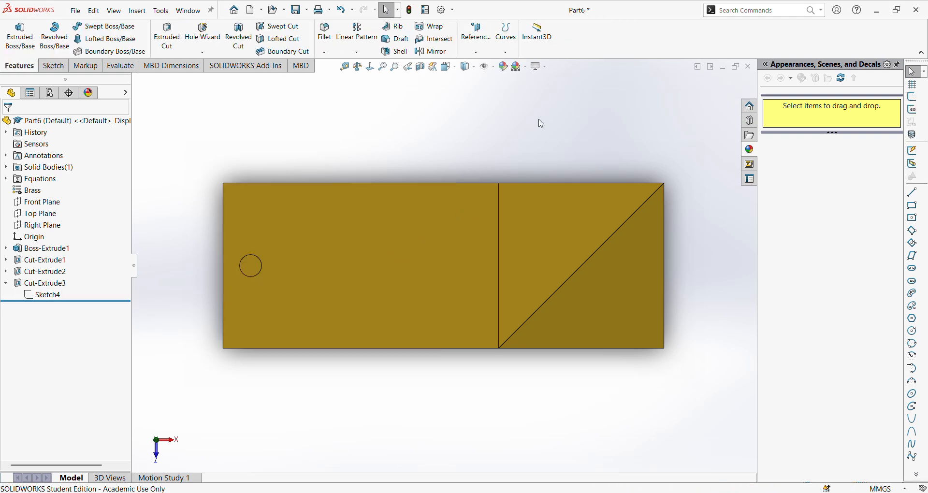
key("ctrl+z")
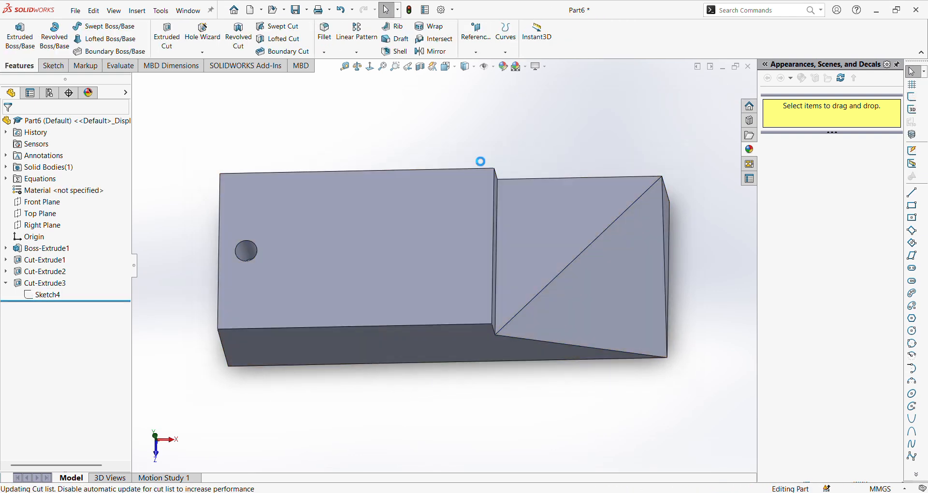
key("ctrl+z")
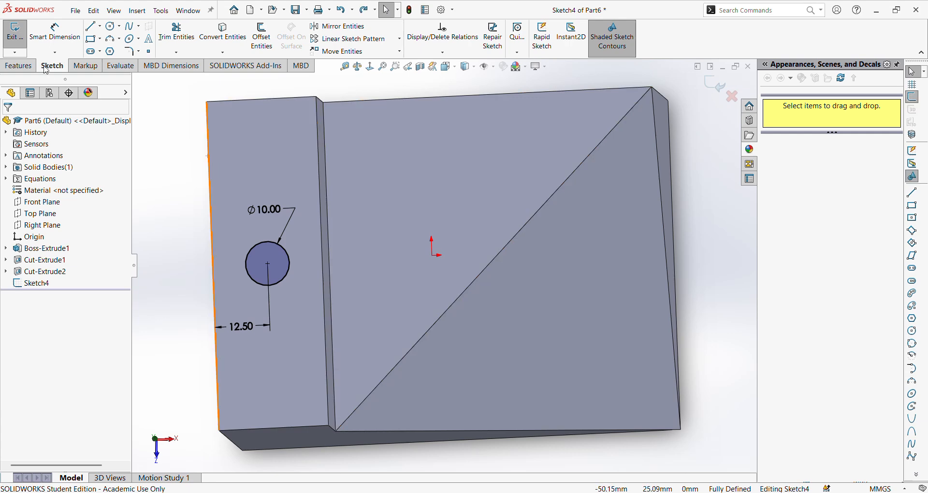
- Cut the 10 mm circle into the raised step with Extruded Cut and show the whole block in isometric view
left_click(18, 66)
left_click(167, 36)
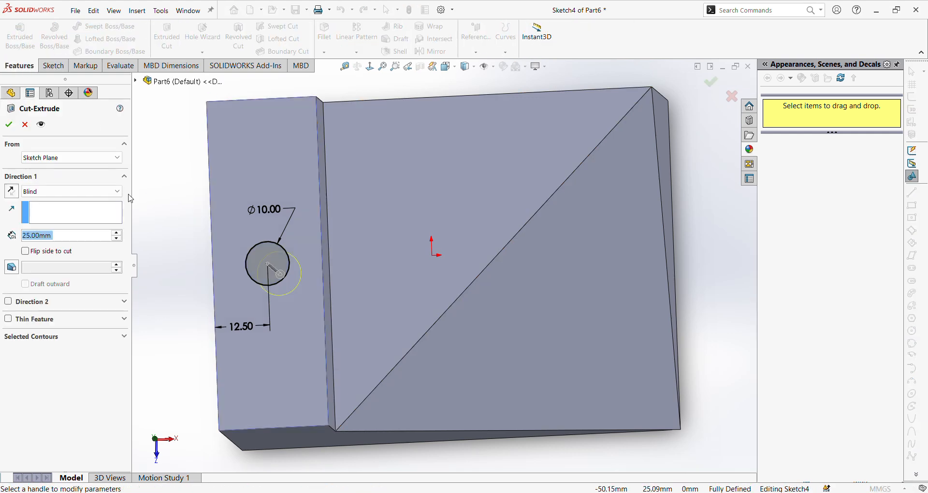
middle_click_drag(397, 319, 353, 267)
key("f")
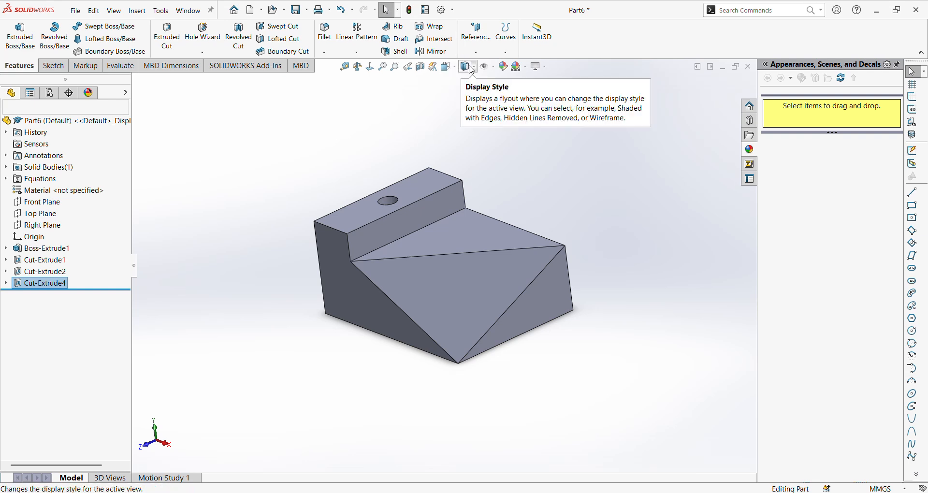
left_click(449, 66)
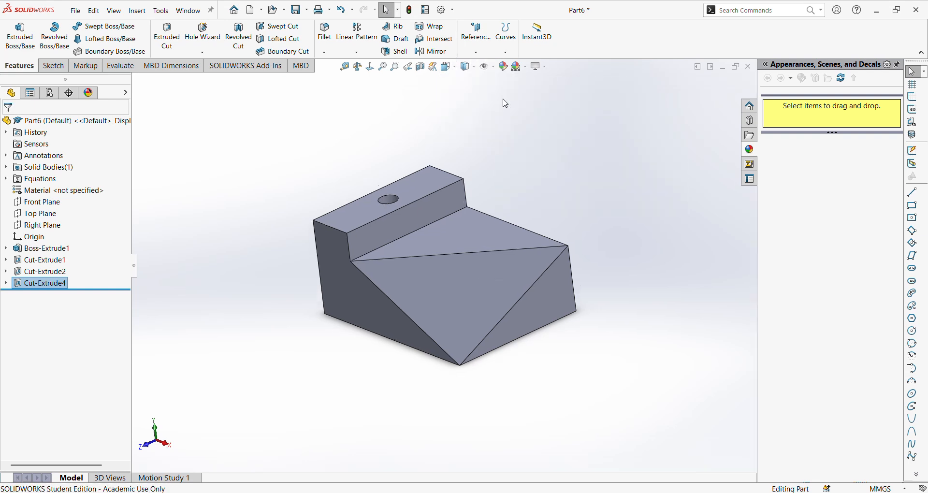
left_click(503, 99)
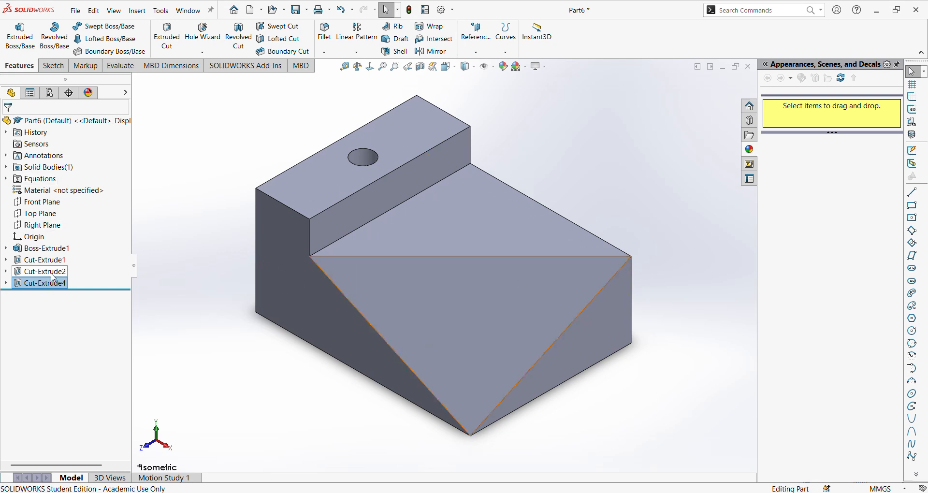
left_click(230, 247)
key("f")
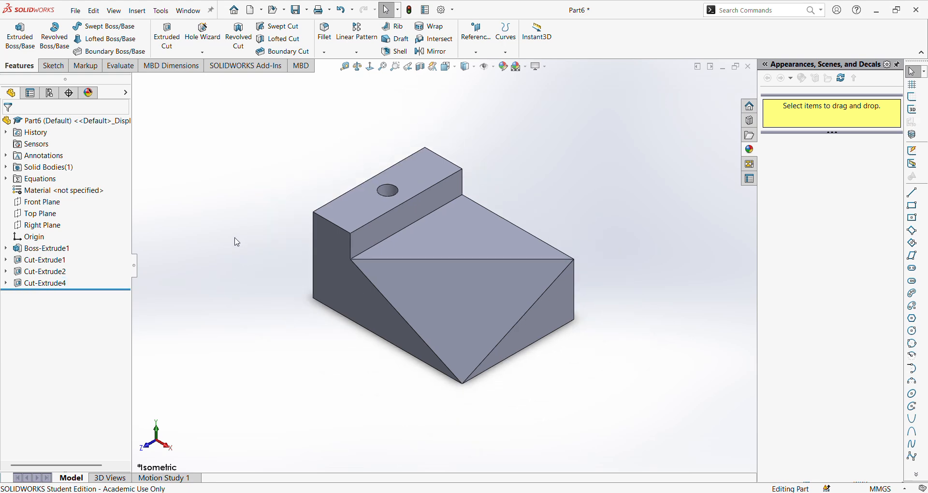
- Search the material library for brass and apply Brass from Copper Alloys to the part
right_click(77, 190)
left_click(103, 197)
left_click(308, 91)
type("brass")
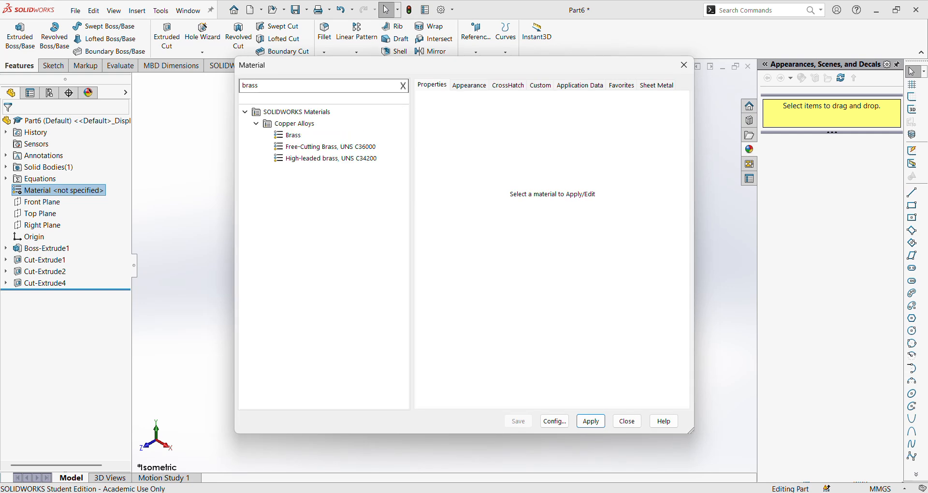
left_click(291, 136)
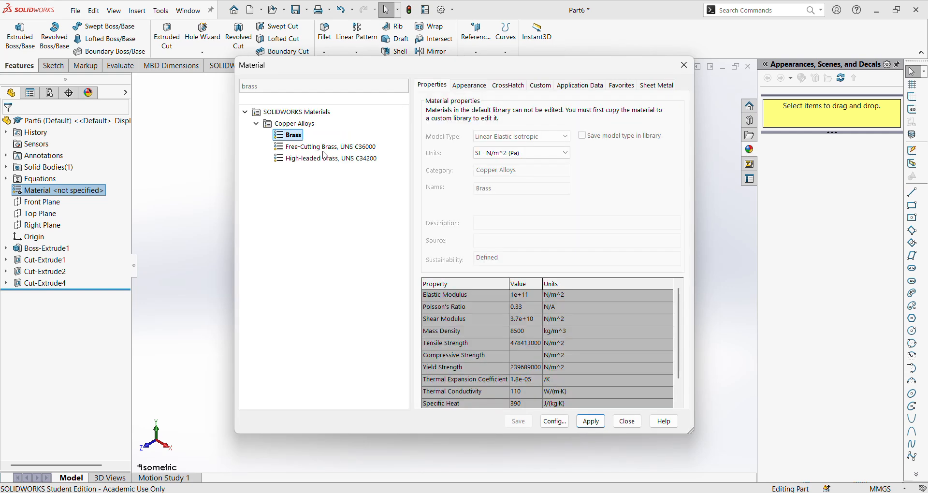
left_click(591, 421)
left_click(626, 423)
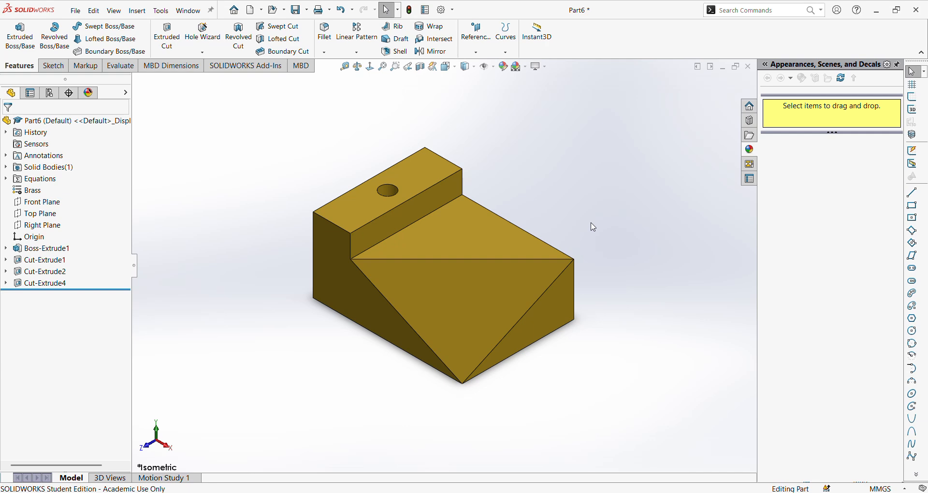